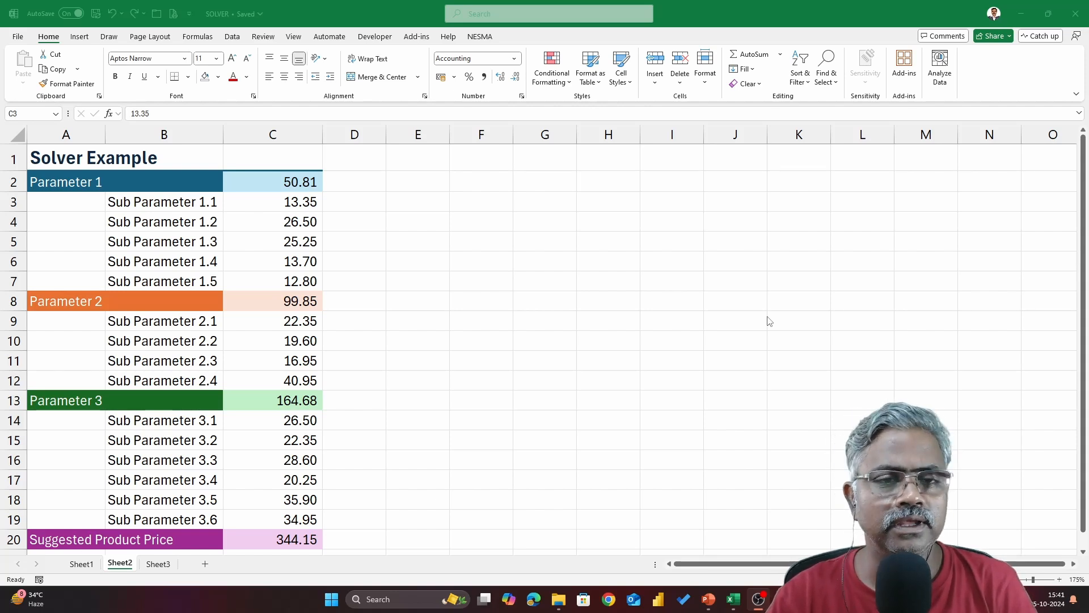
# Highlight the Sub Parameter 1.3 value in C5 and the Sub Parameter 2.2 value in C10 with yellow fill.
pyautogui.click(732, 277)
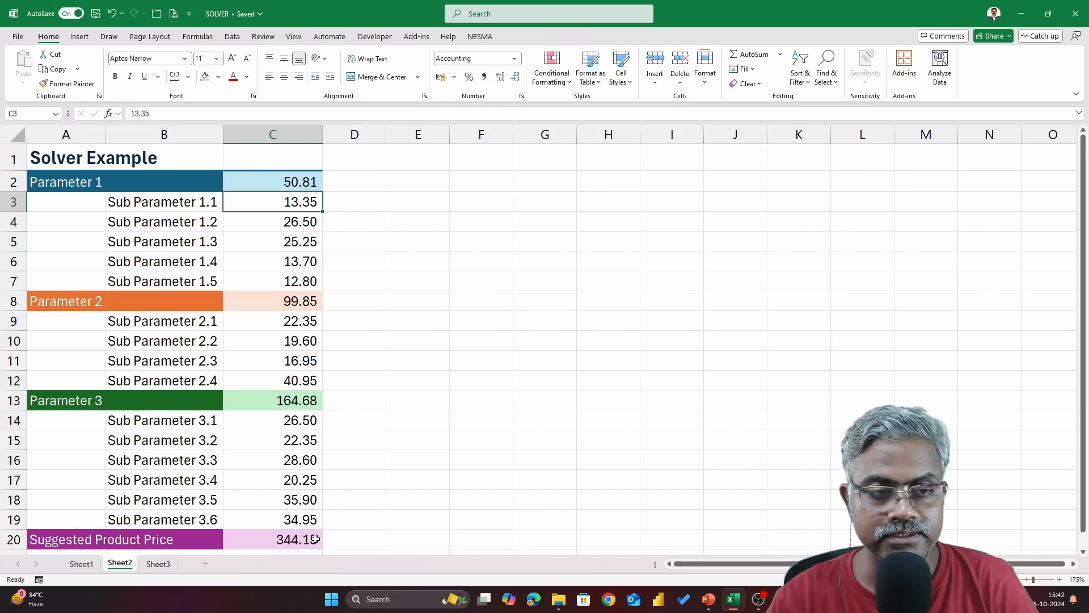
pyautogui.click(289, 341)
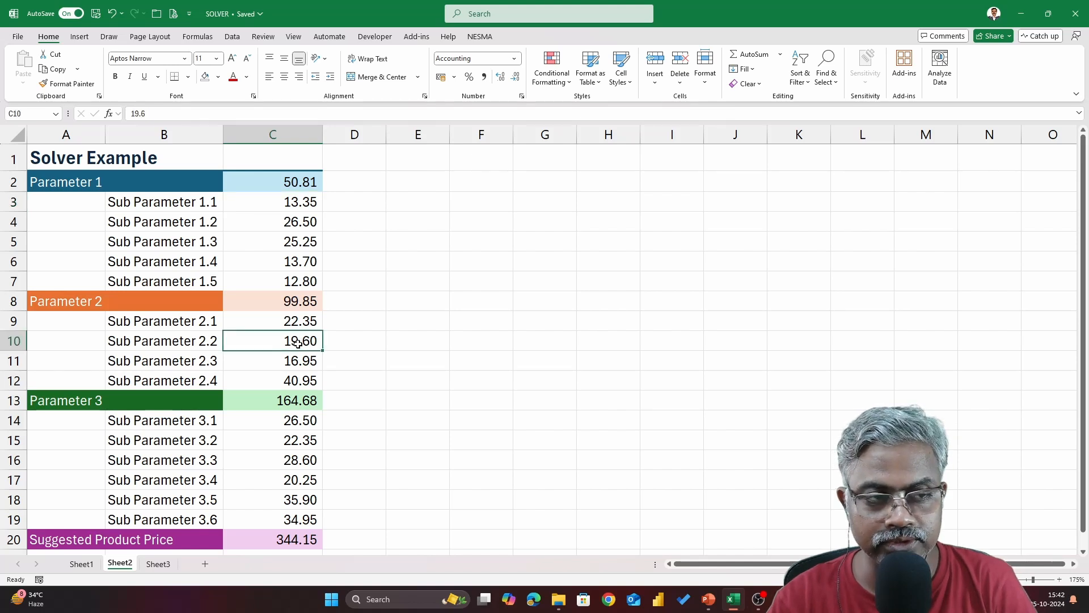
pyautogui.click(307, 241)
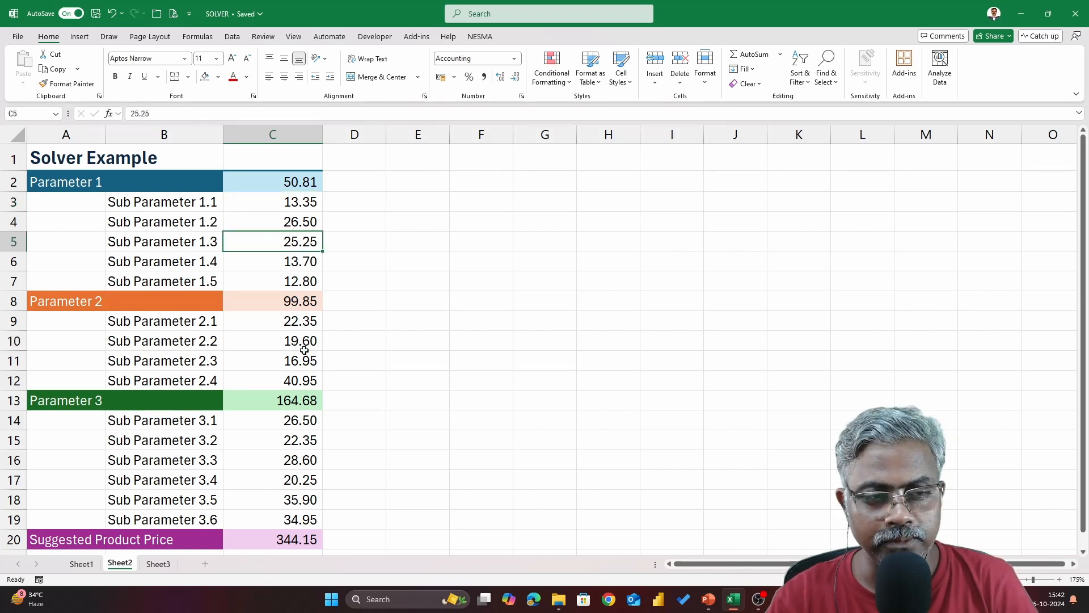
pyautogui.click(218, 77)
pyautogui.click(255, 249)
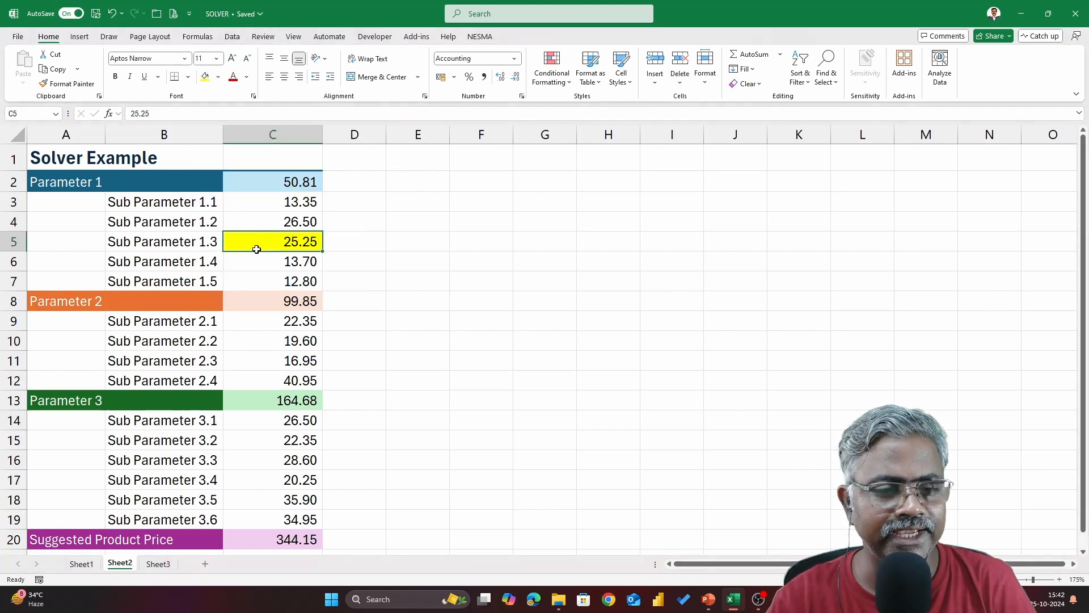
pyautogui.click(296, 345)
pyautogui.click(205, 77)
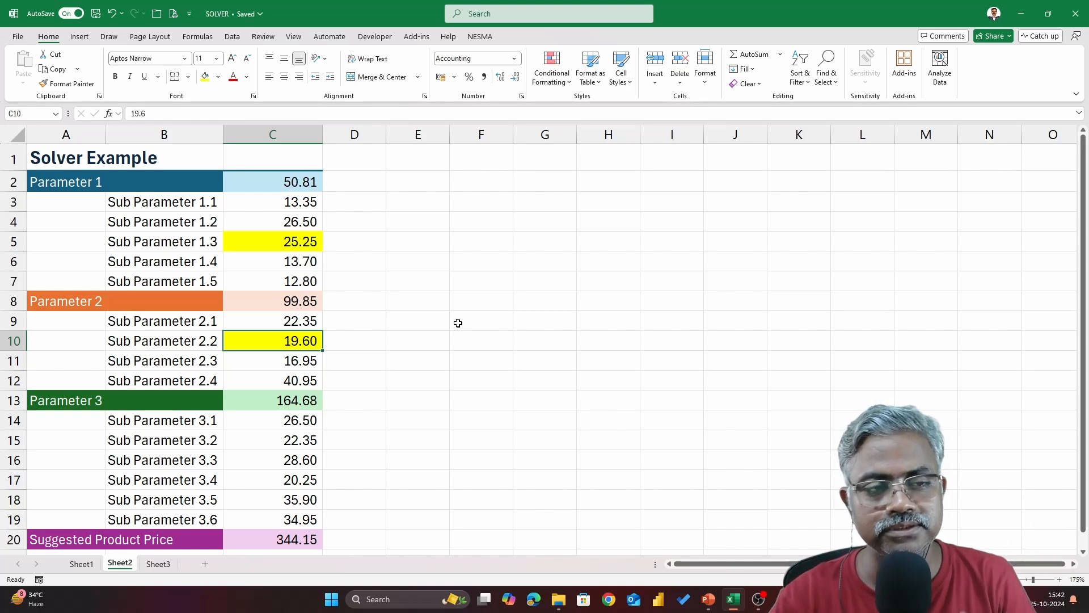
# Examine the formulas behind Parameter 1 in C2 and the Suggested Product Price in C20, leaving both unedited.
pyautogui.click(289, 185)
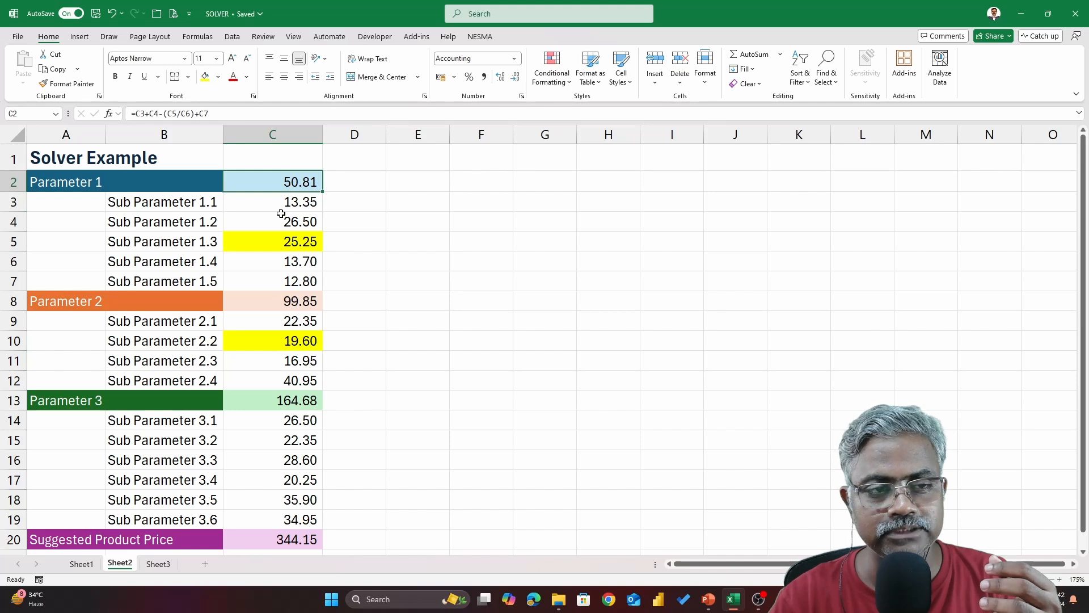
pyautogui.doubleClick(305, 182)
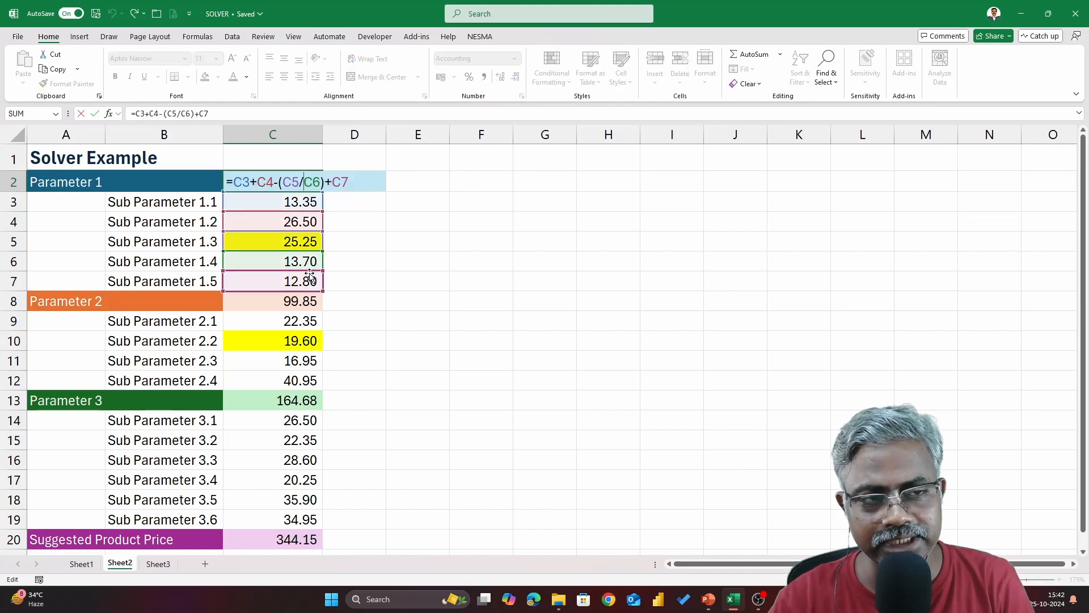
pyautogui.press('Escape')
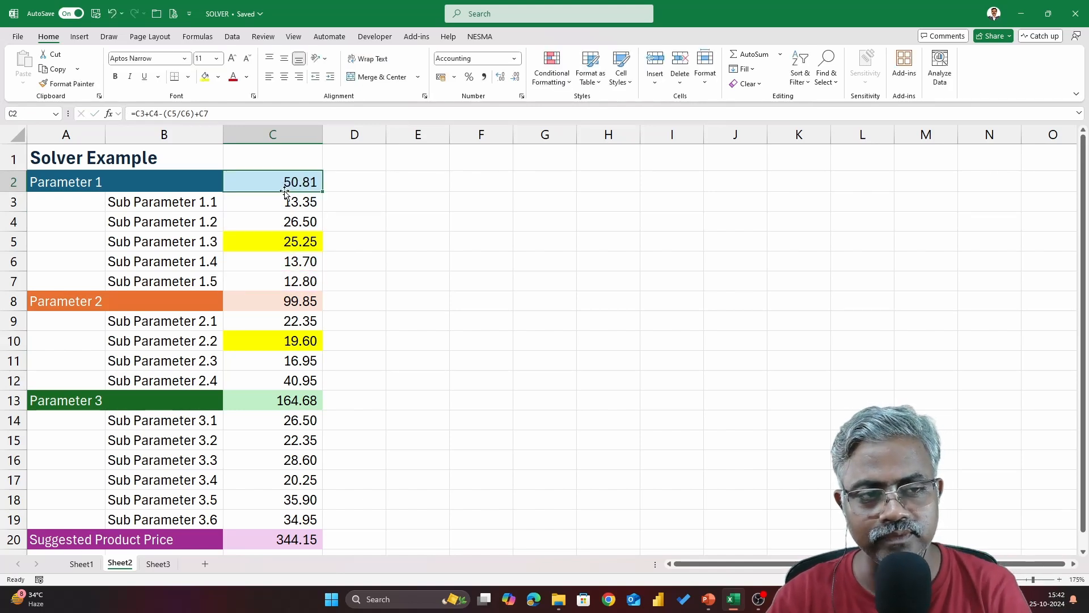
pyautogui.click(289, 241)
pyautogui.click(278, 338)
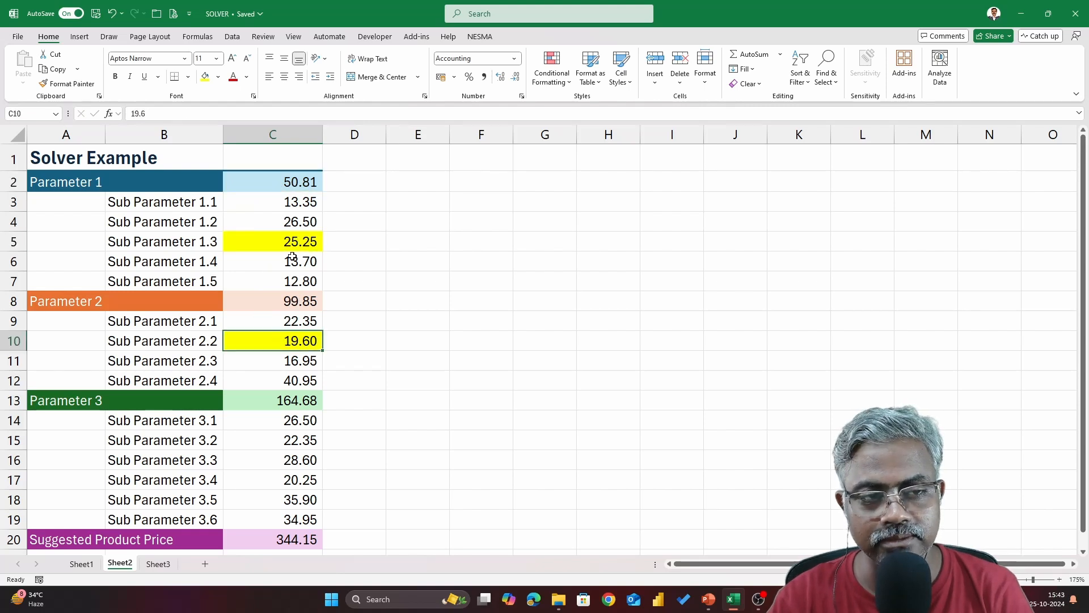
pyautogui.click(280, 222)
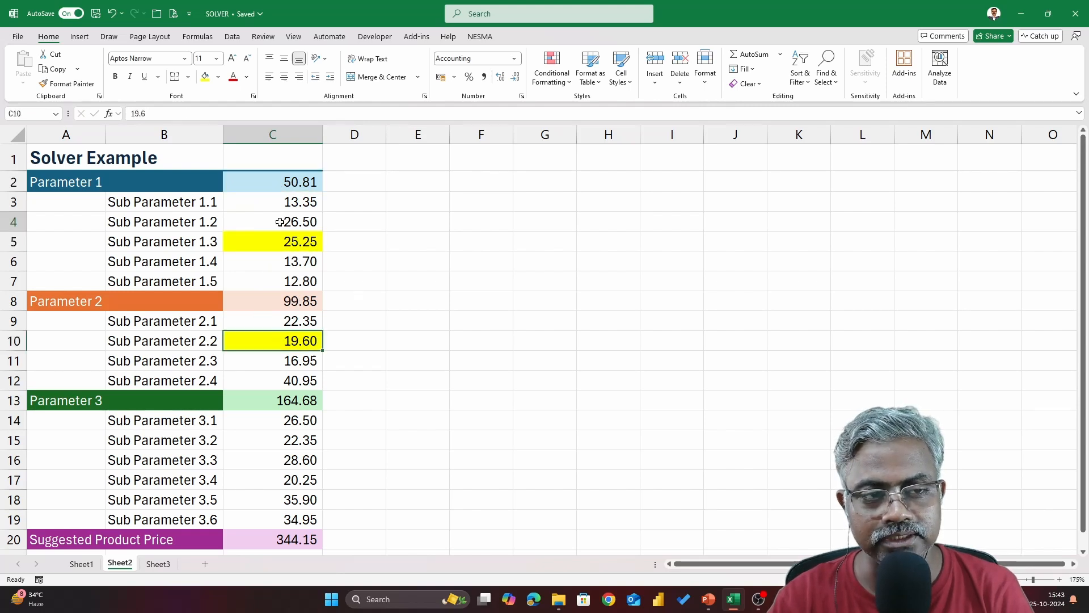
pyautogui.click(300, 542)
pyautogui.doubleClick(300, 542)
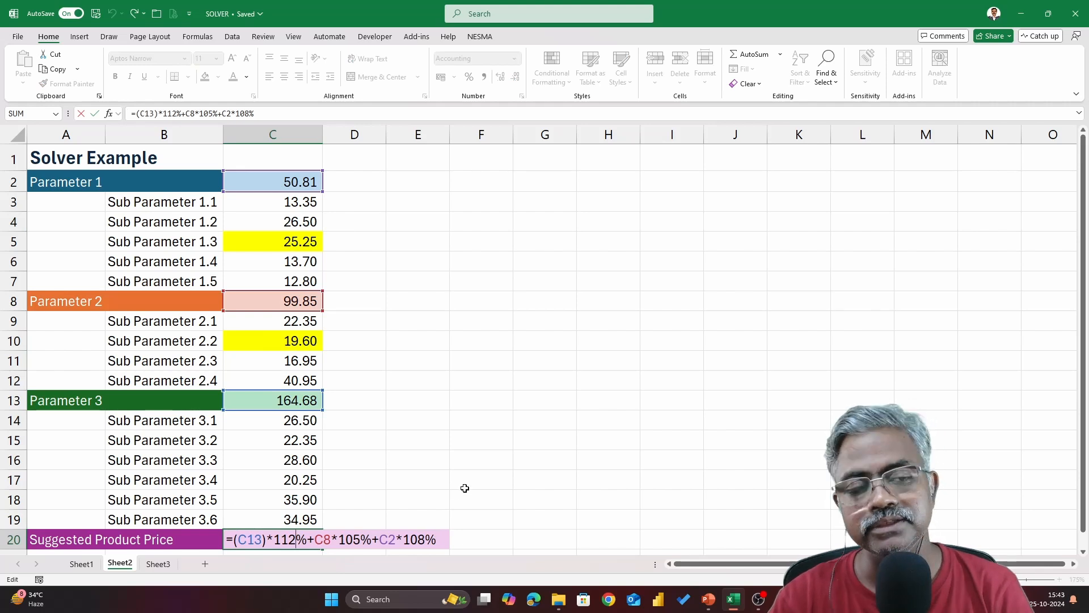
pyautogui.press('Escape')
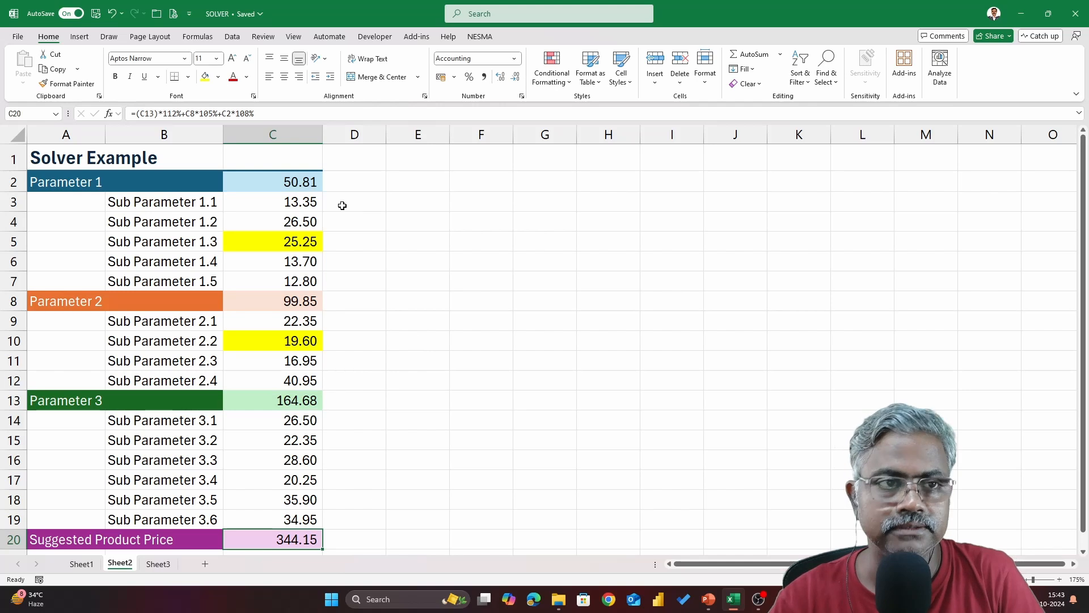
# Start a Goal Seek what-if analysis with the Suggested Product Price cell C20 as the set cell.
pyautogui.click(234, 37)
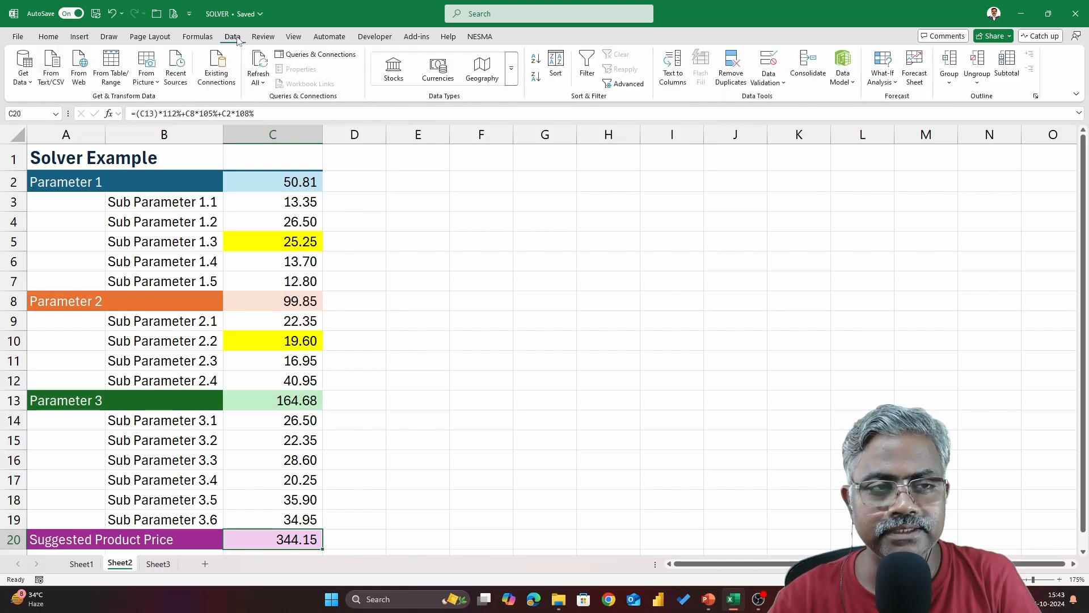
pyautogui.click(889, 79)
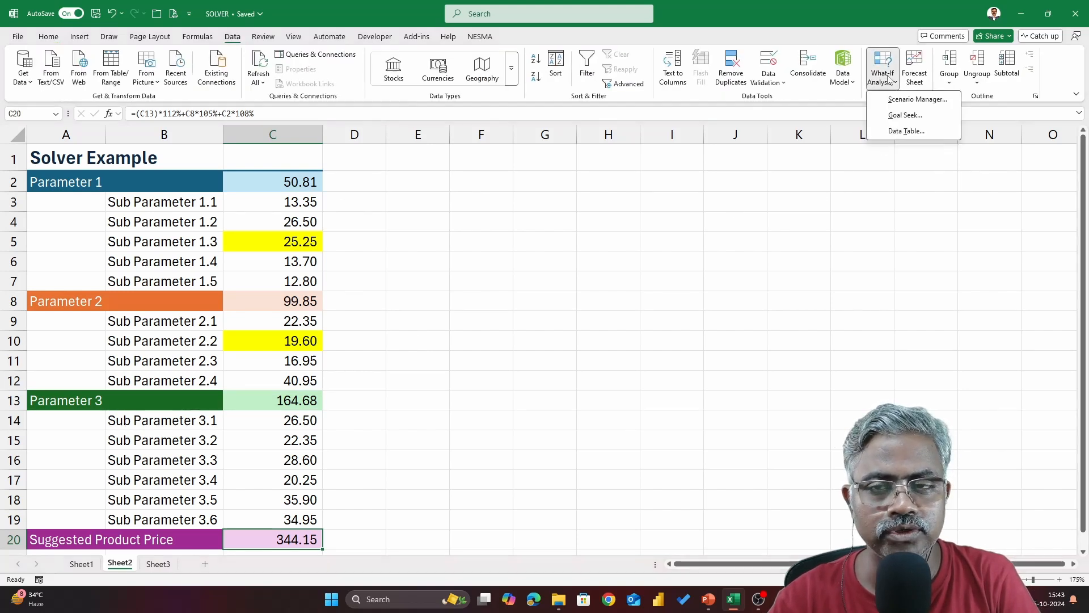
pyautogui.click(904, 115)
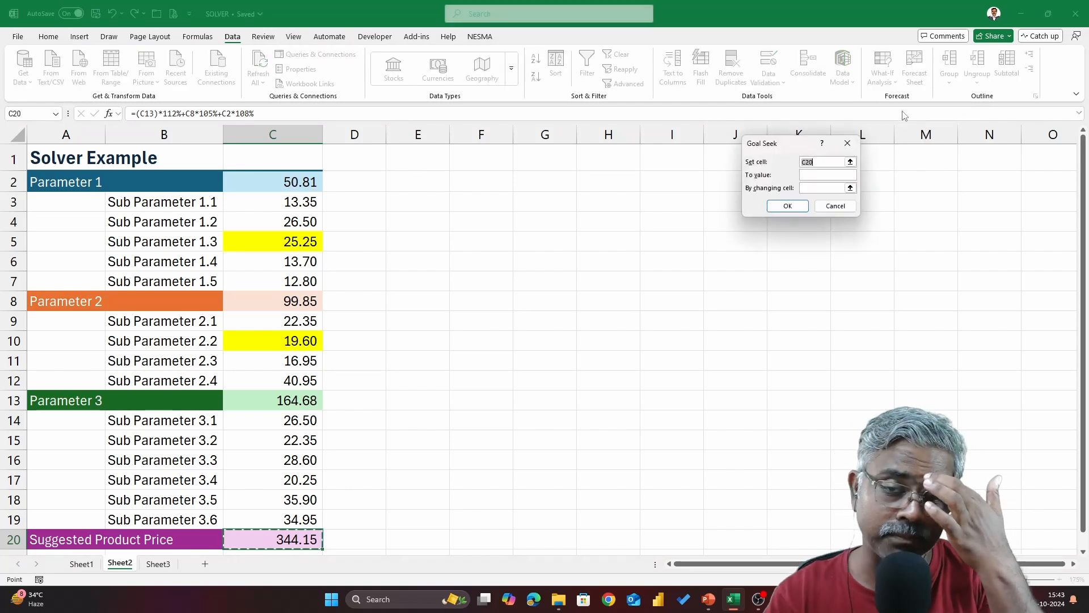
pyautogui.click(811, 189)
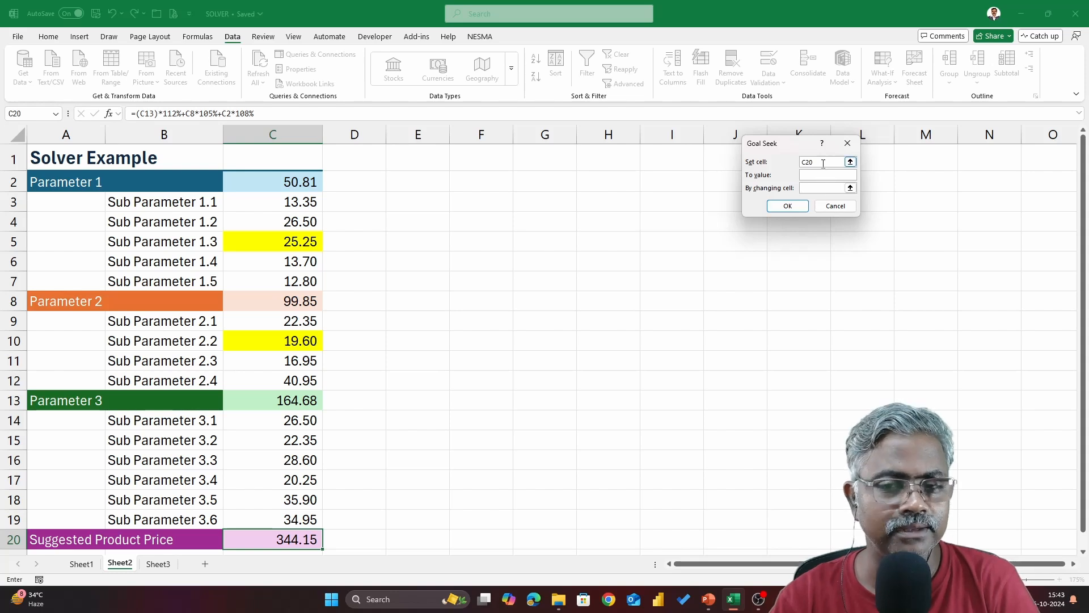
pyautogui.click(823, 163)
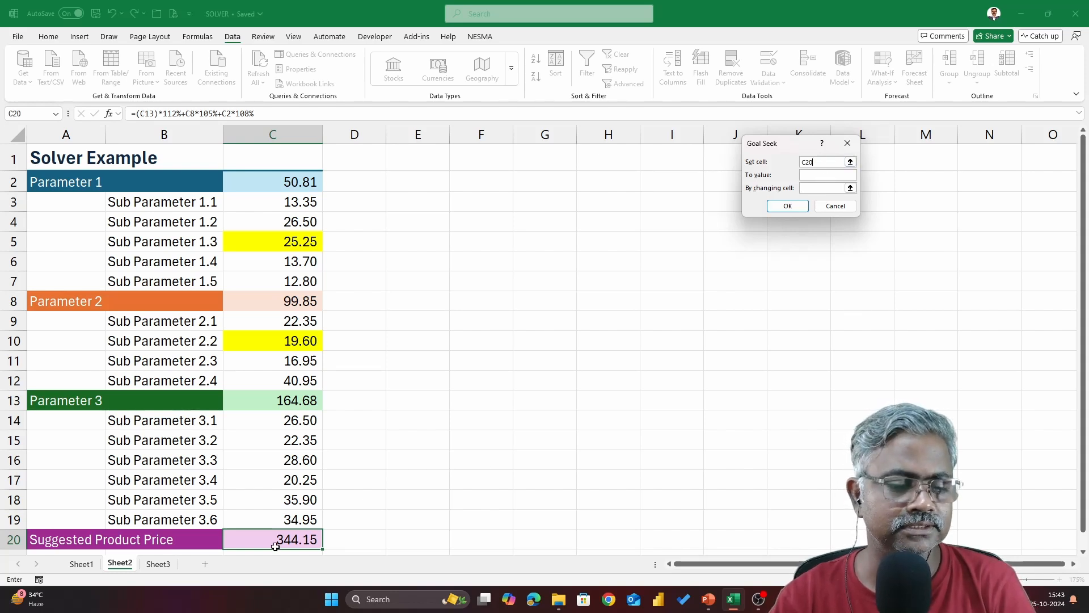
pyautogui.click(850, 162)
pyautogui.click(273, 539)
pyautogui.click(853, 158)
# Try to run Goal Seek to the value 360 by changing both C5 and C10, then dismiss it.
pyautogui.click(824, 177)
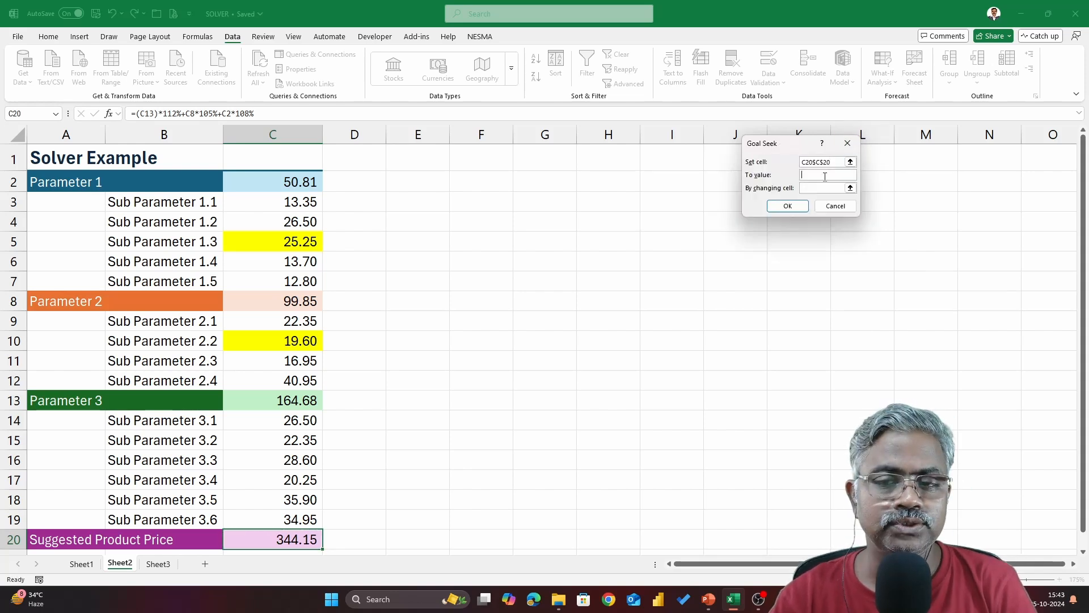
pyautogui.write('360')
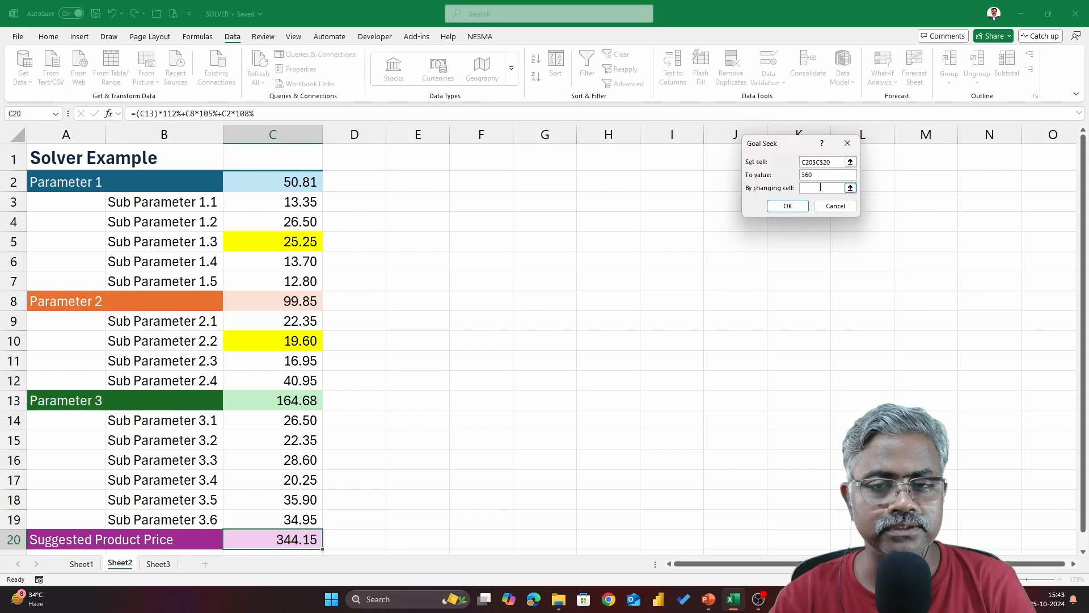
pyautogui.click(820, 188)
pyautogui.click(310, 244)
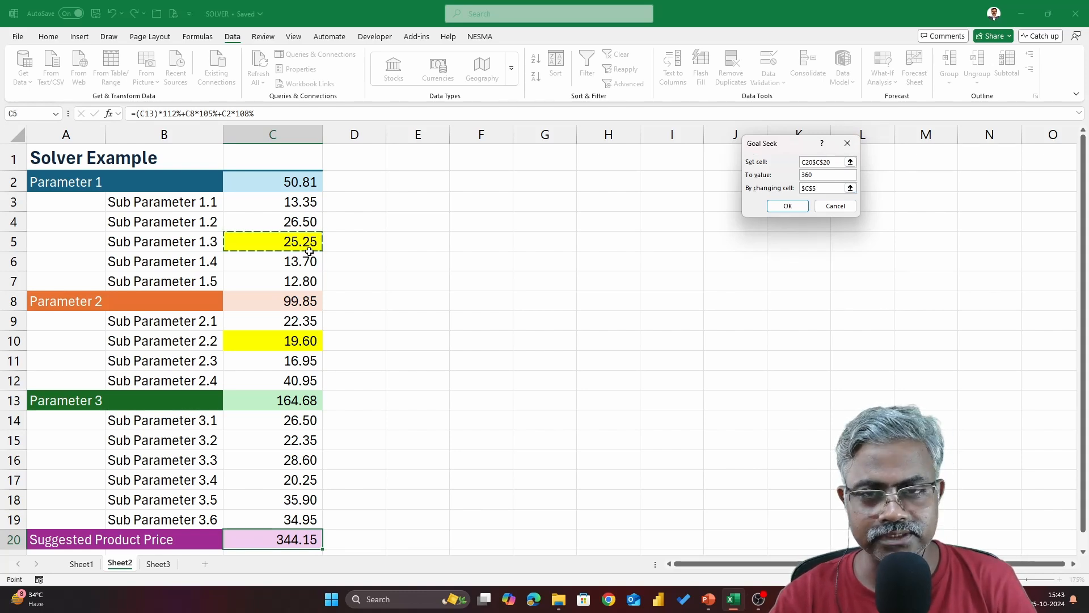
pyautogui.keyDown('ctrl'); pyautogui.click(297, 343); pyautogui.keyUp('ctrl')
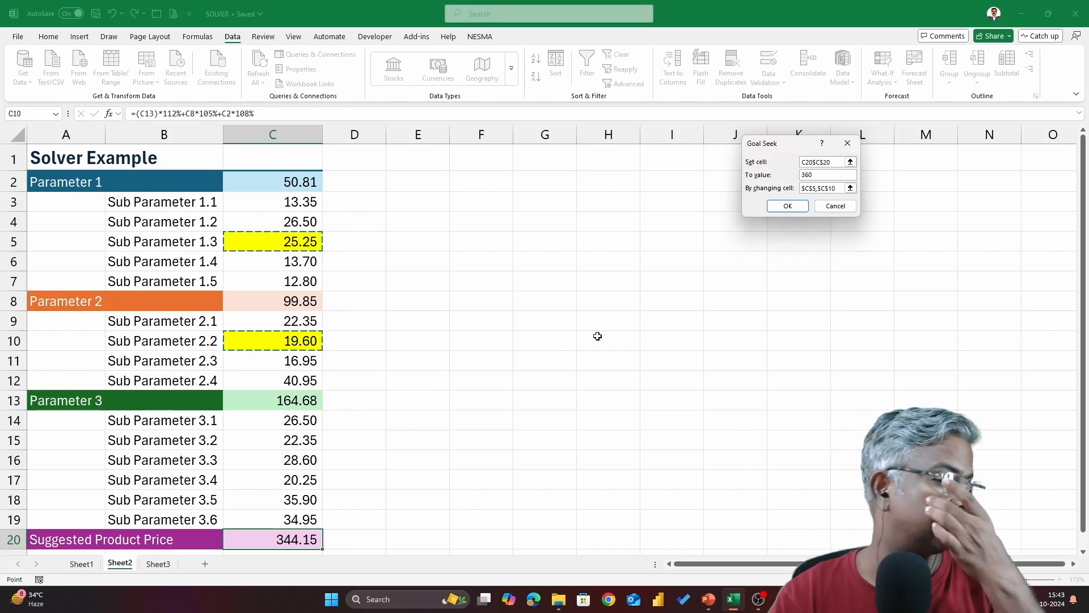
pyautogui.click(796, 206)
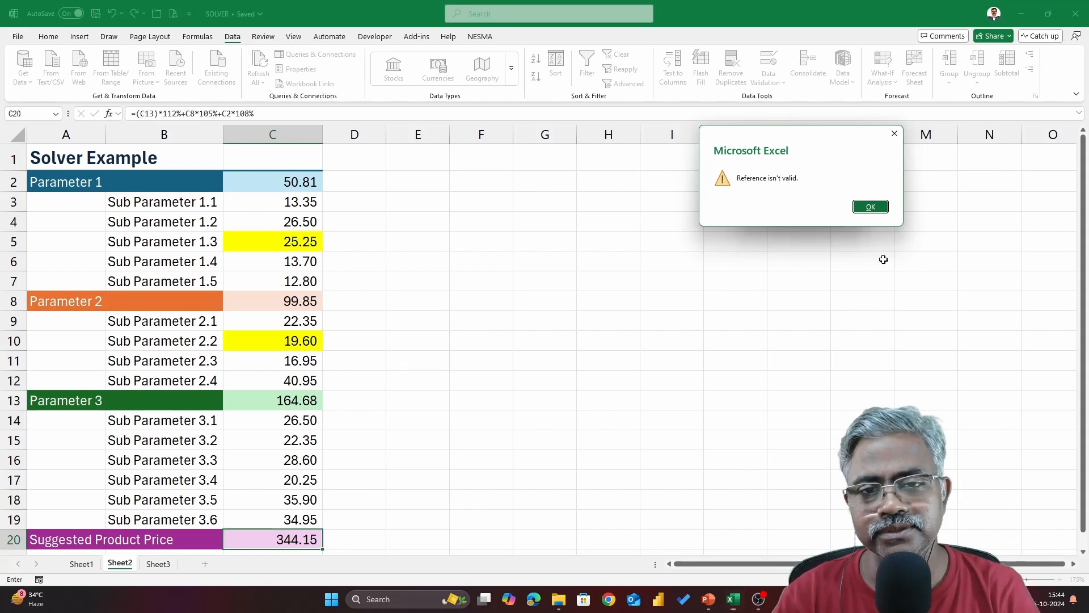
pyautogui.click(870, 207)
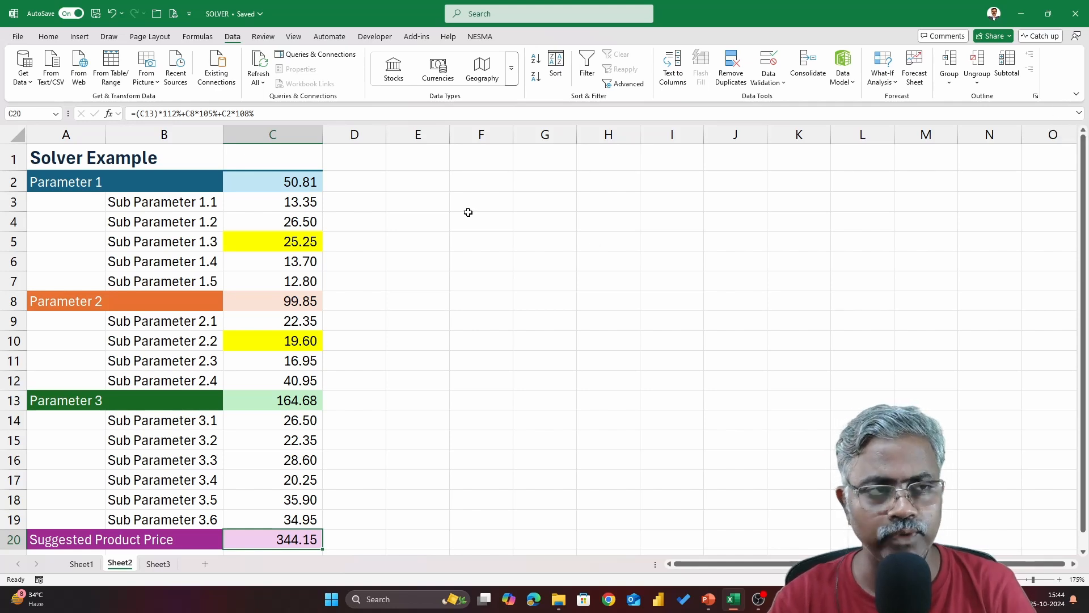
# Enable the Solver Add-in through the Excel add-ins options.
pyautogui.click(19, 36)
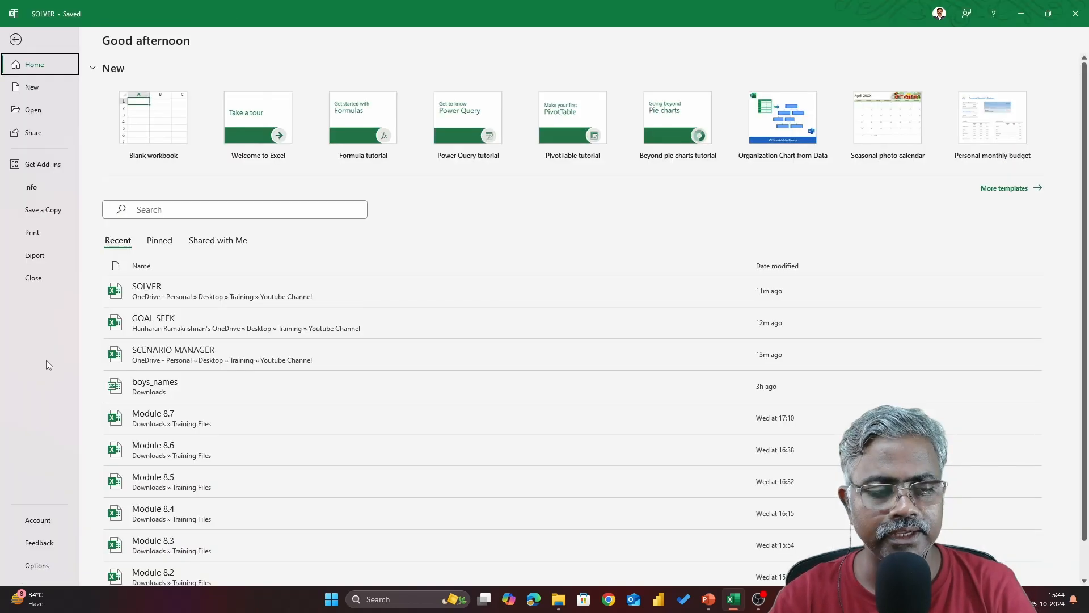
pyautogui.click(35, 565)
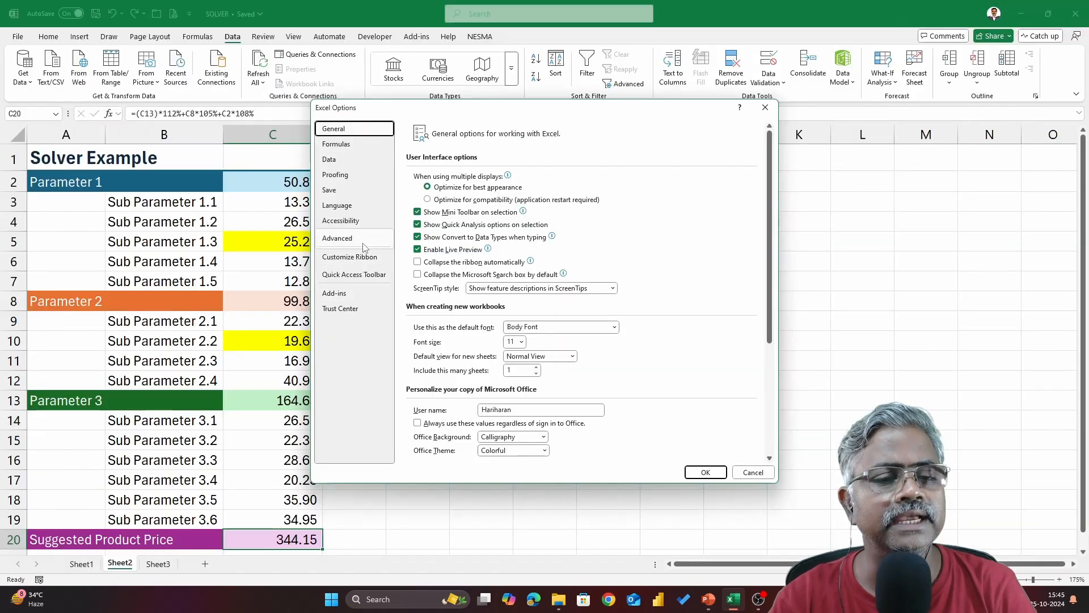
pyautogui.click(343, 293)
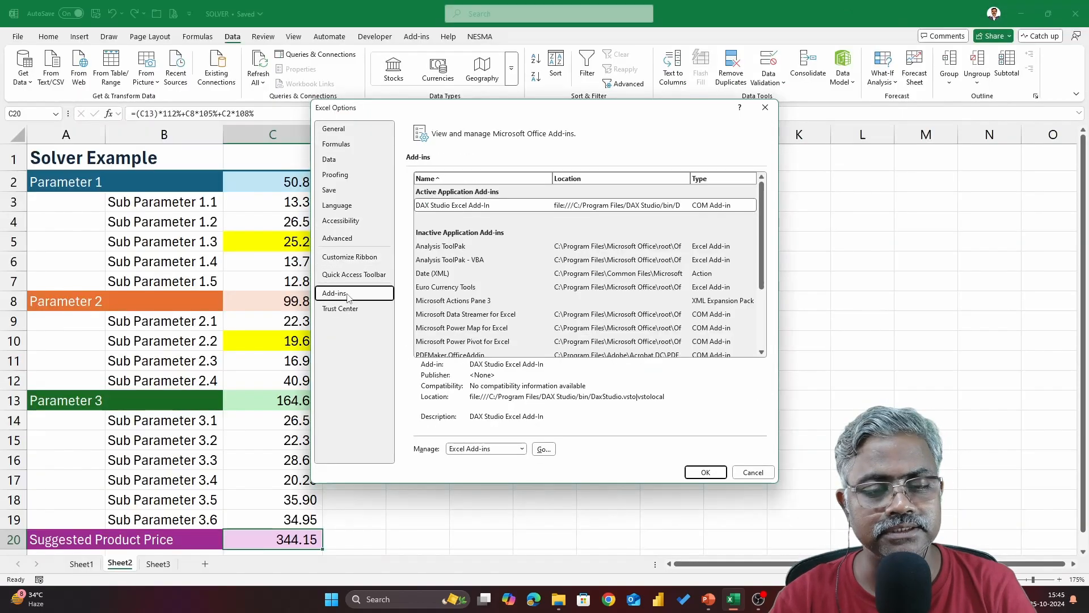
pyautogui.click(549, 451)
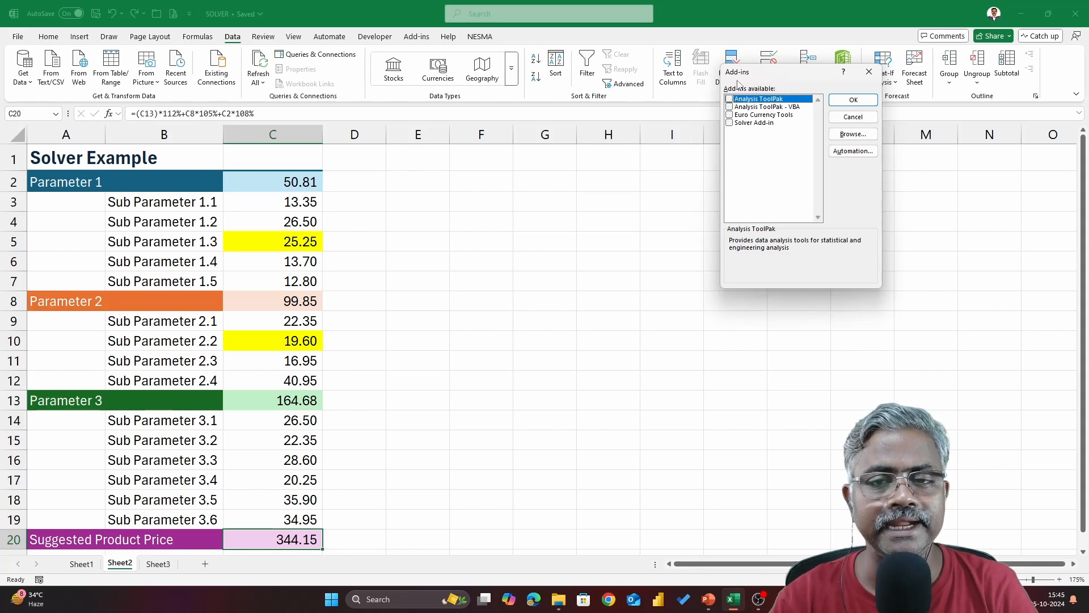
pyautogui.click(730, 123)
pyautogui.click(853, 100)
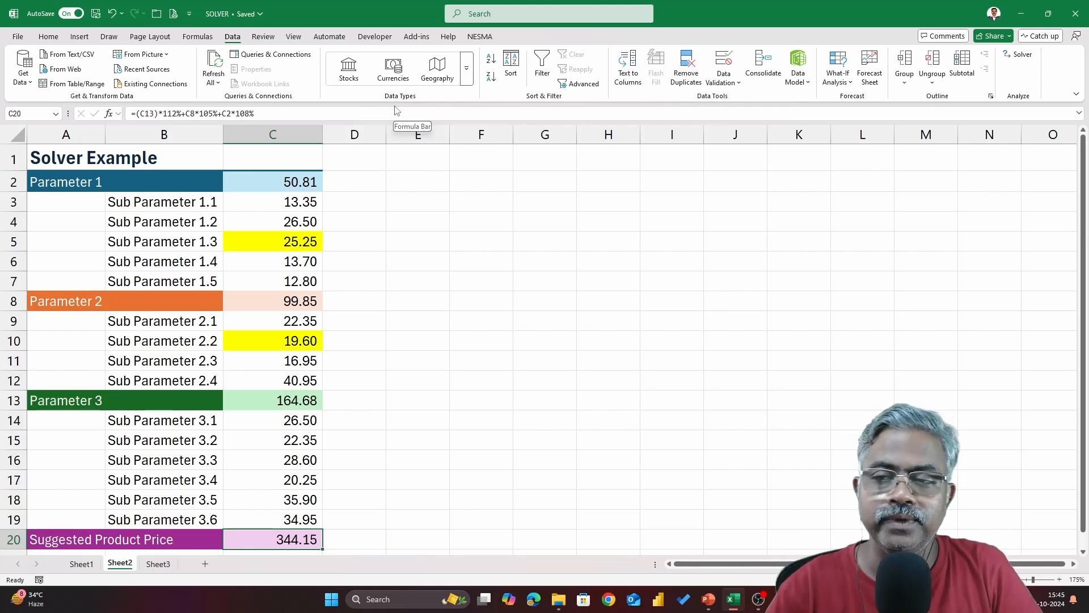
# Open Solver and set the objective cell C20 to a target value of 360.
pyautogui.click(1020, 59)
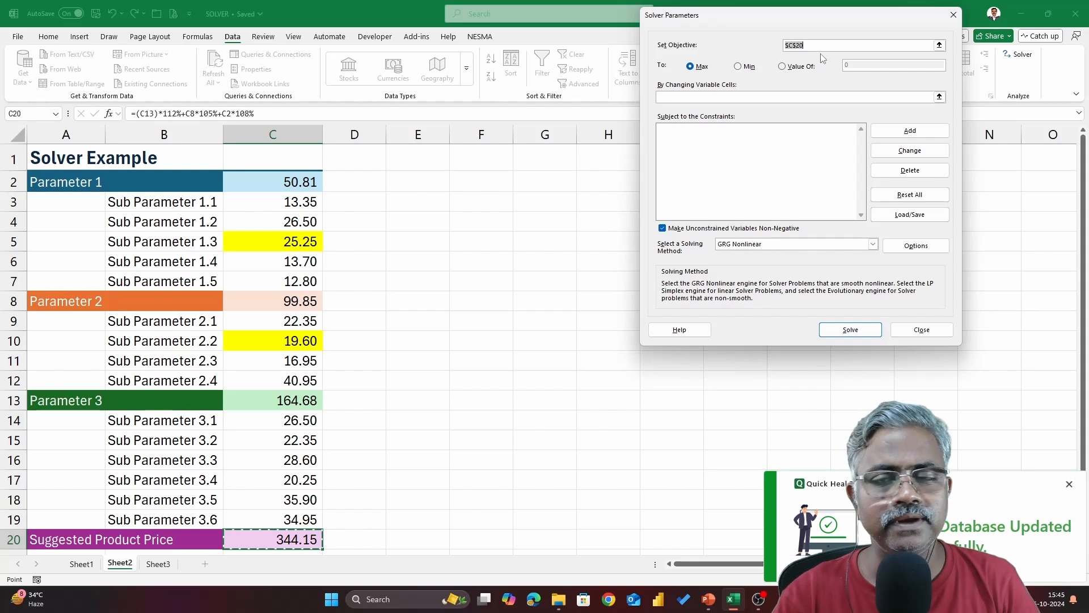
pyautogui.click(308, 534)
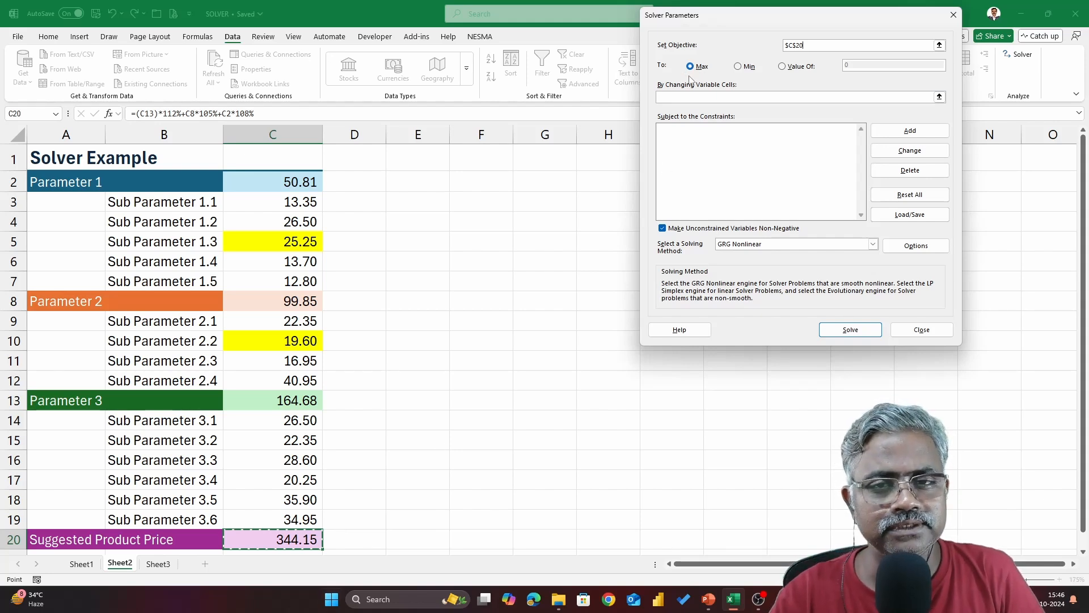
pyautogui.click(783, 67)
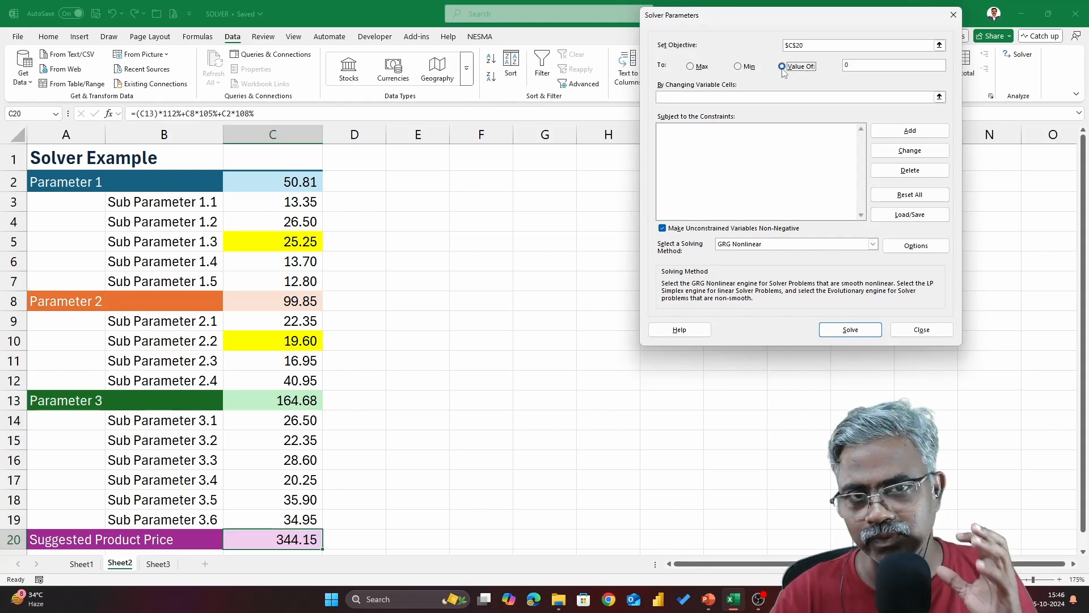
pyautogui.click(867, 65)
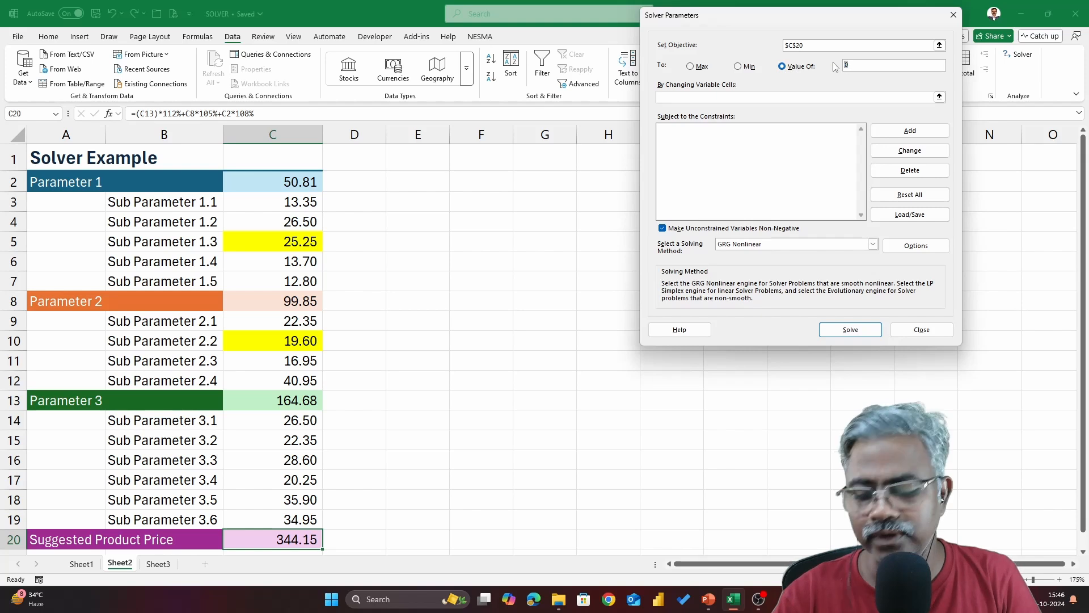
pyautogui.write('360')
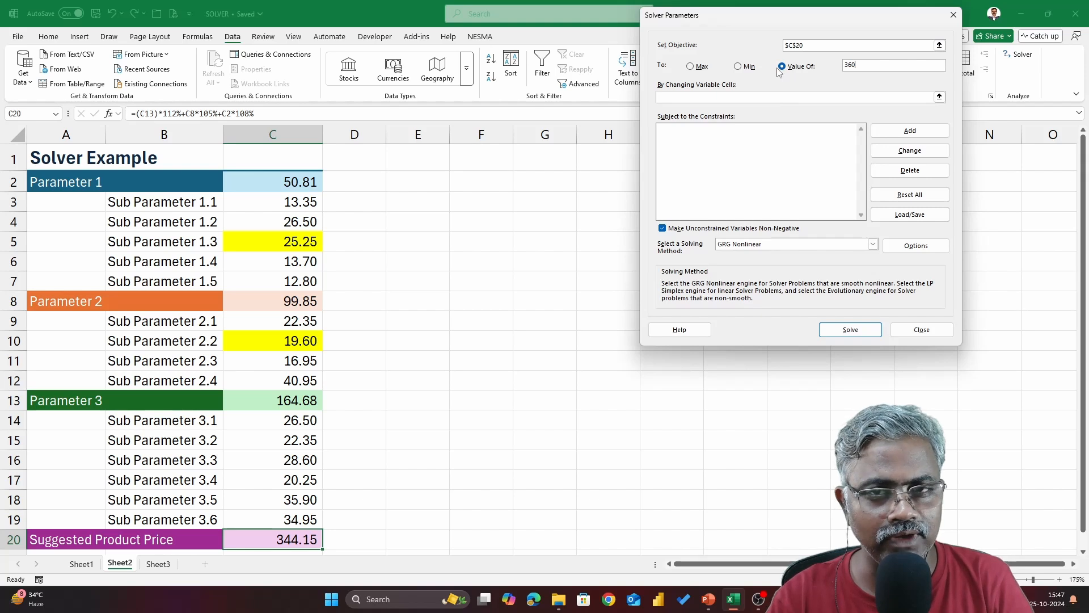
# Set cells C5 and C10 as the changing variable cells in the Solver parameters.
pyautogui.click(732, 100)
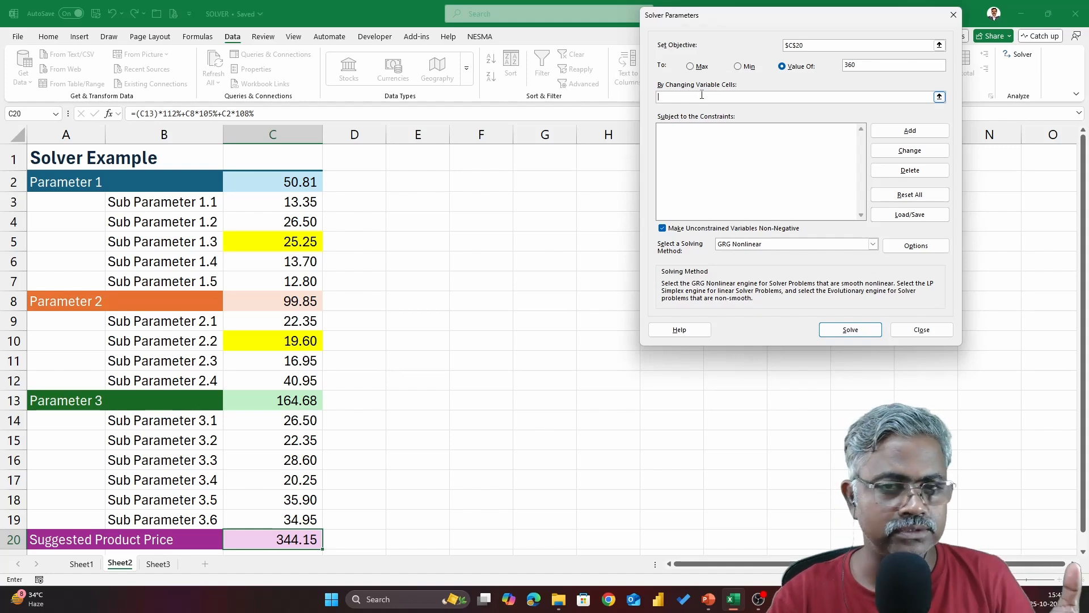
pyautogui.click(299, 240)
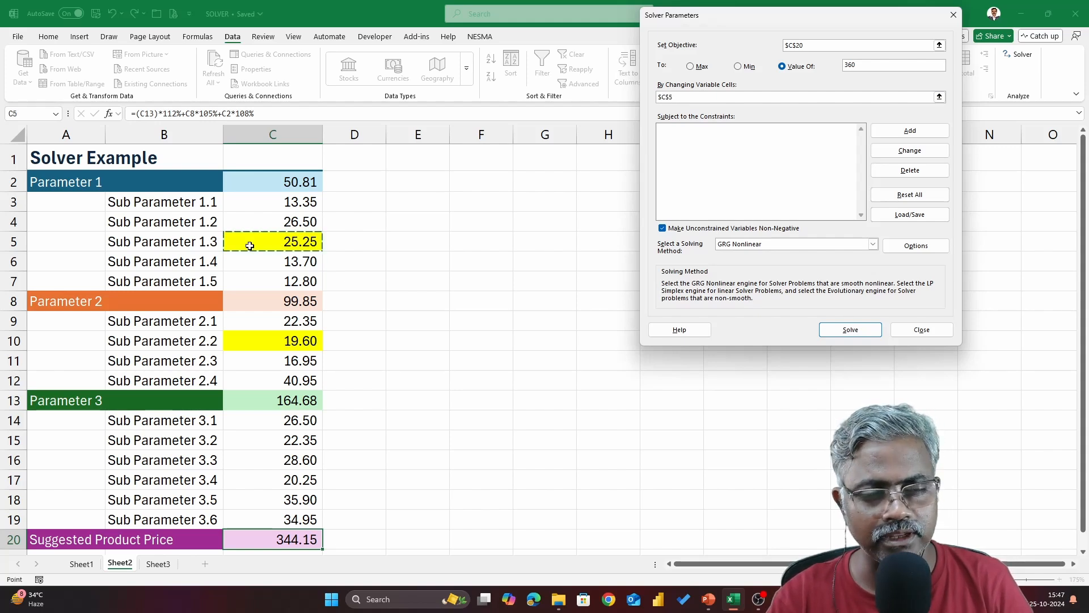
pyautogui.keyDown('ctrl'); pyautogui.click(291, 340); pyautogui.keyUp('ctrl')
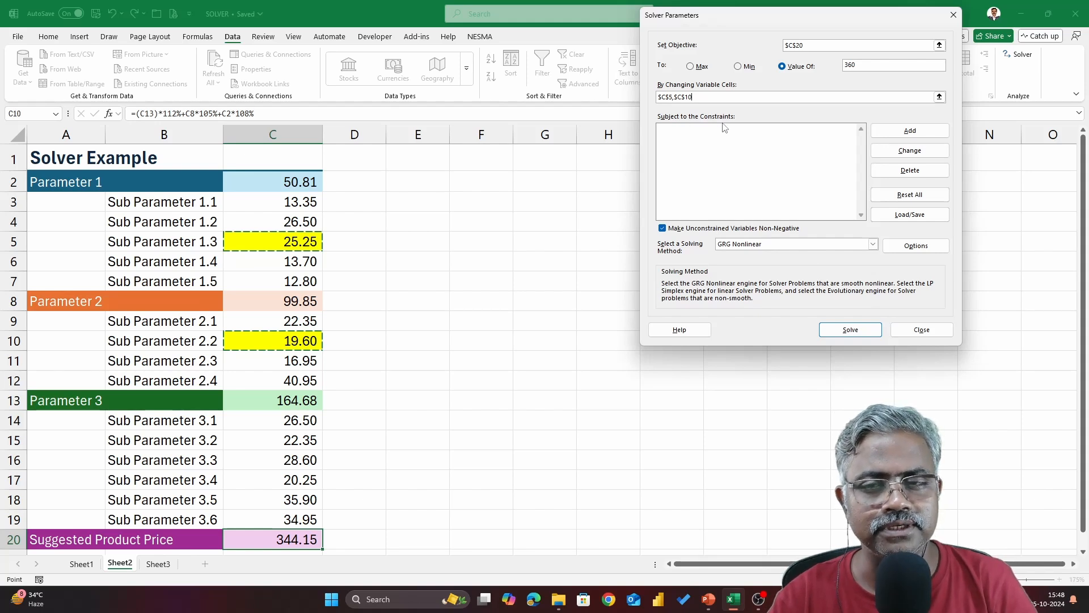
# Add a Solver constraint requiring cell C5 to be greater than or equal to 20.50.
pyautogui.click(893, 137)
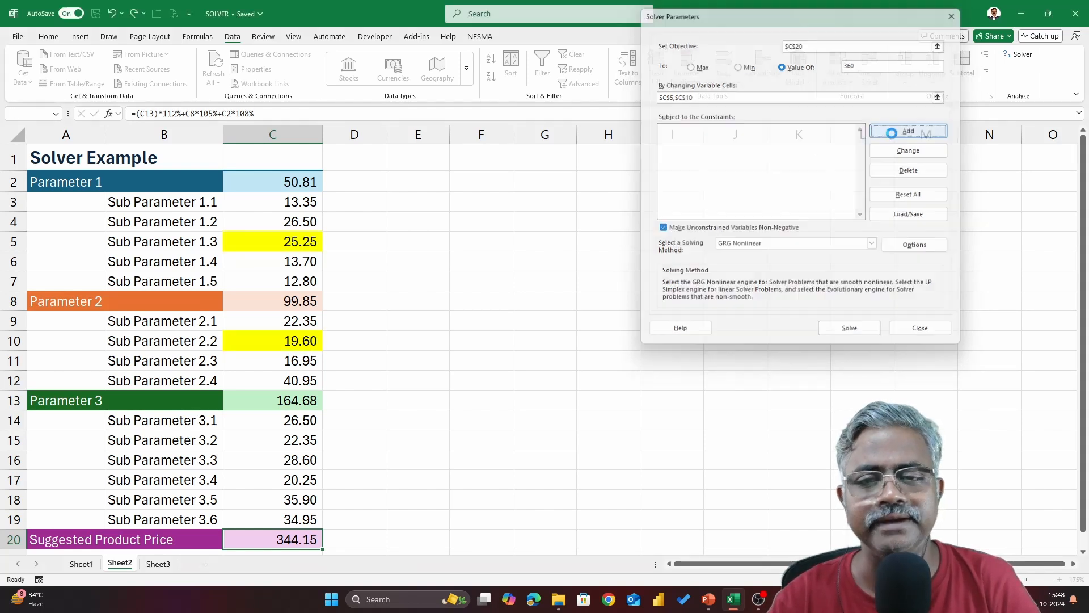
pyautogui.click(288, 243)
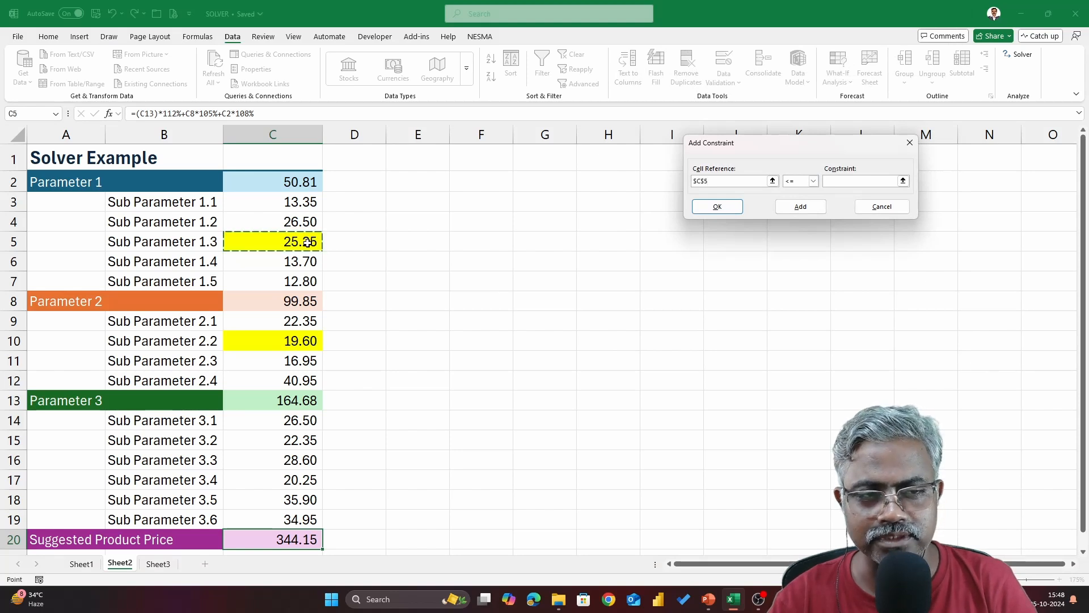
pyautogui.click(814, 182)
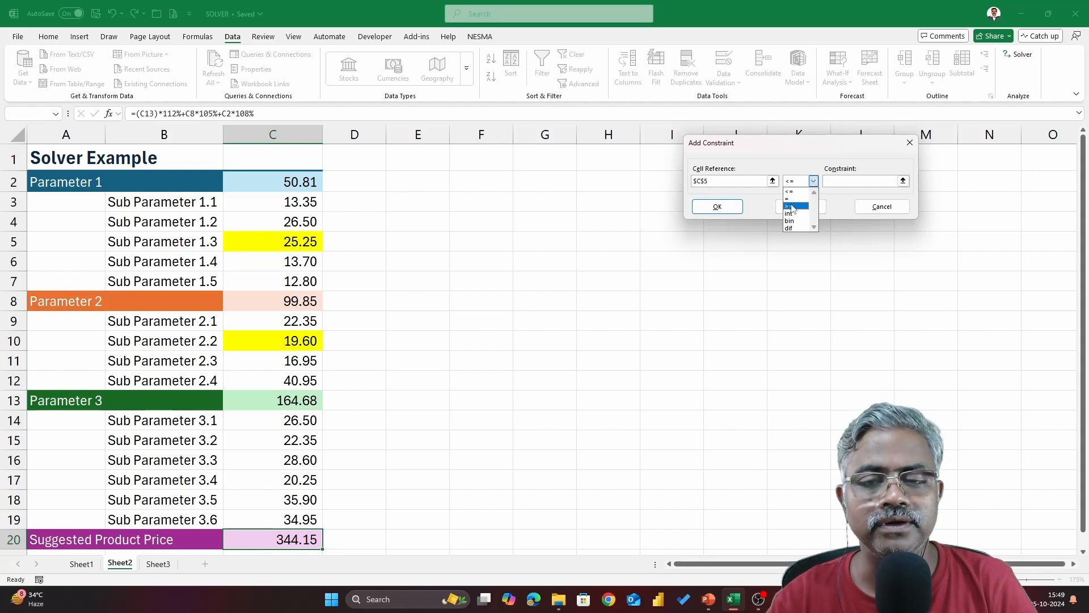
pyautogui.click(792, 208)
pyautogui.click(857, 181)
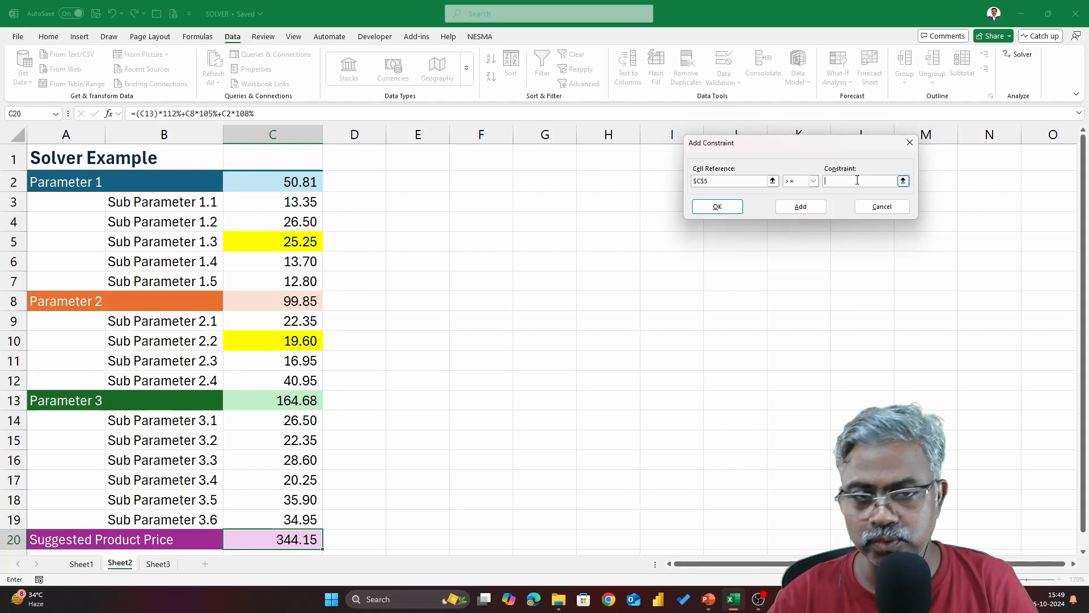
pyautogui.write('20.50')
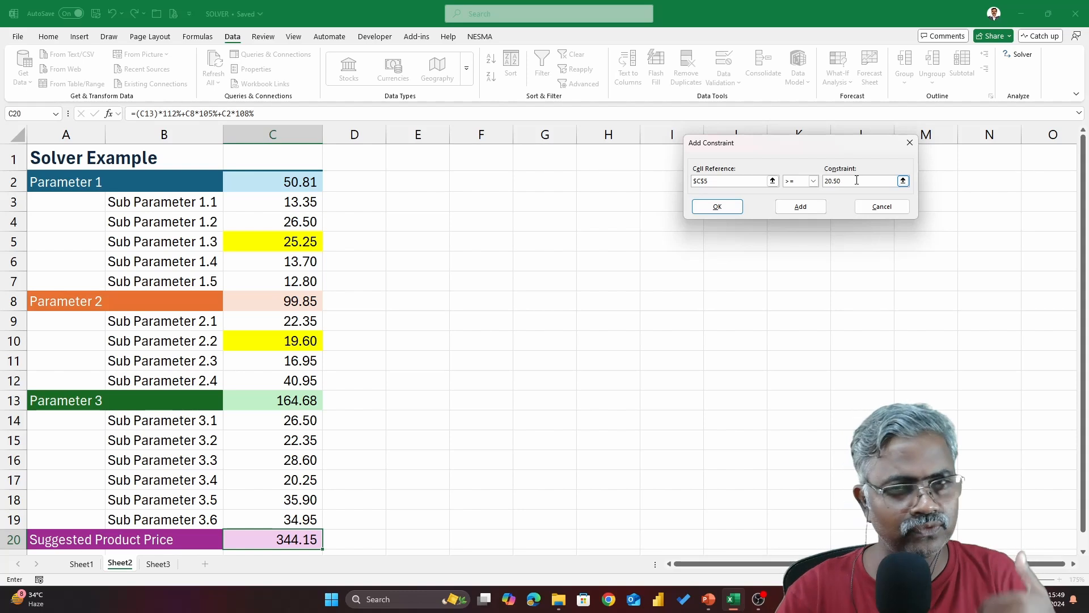
pyautogui.click(811, 209)
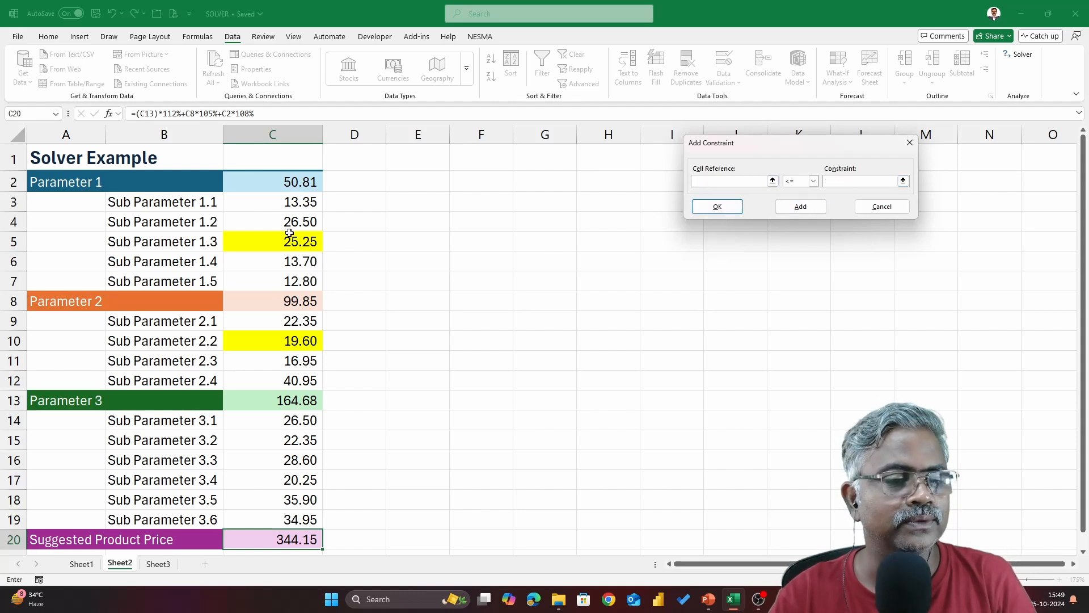
# Add a second constraint limiting C5 to less than or equal to 28.5 and return to the Solver parameters.
pyautogui.click(289, 239)
pyautogui.click(813, 181)
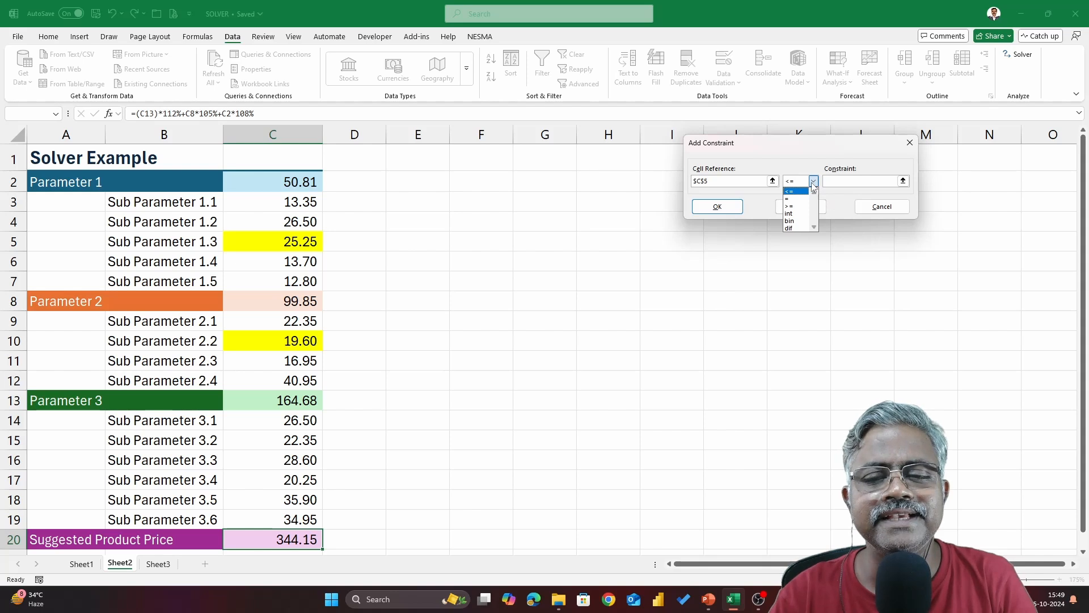
pyautogui.click(796, 191)
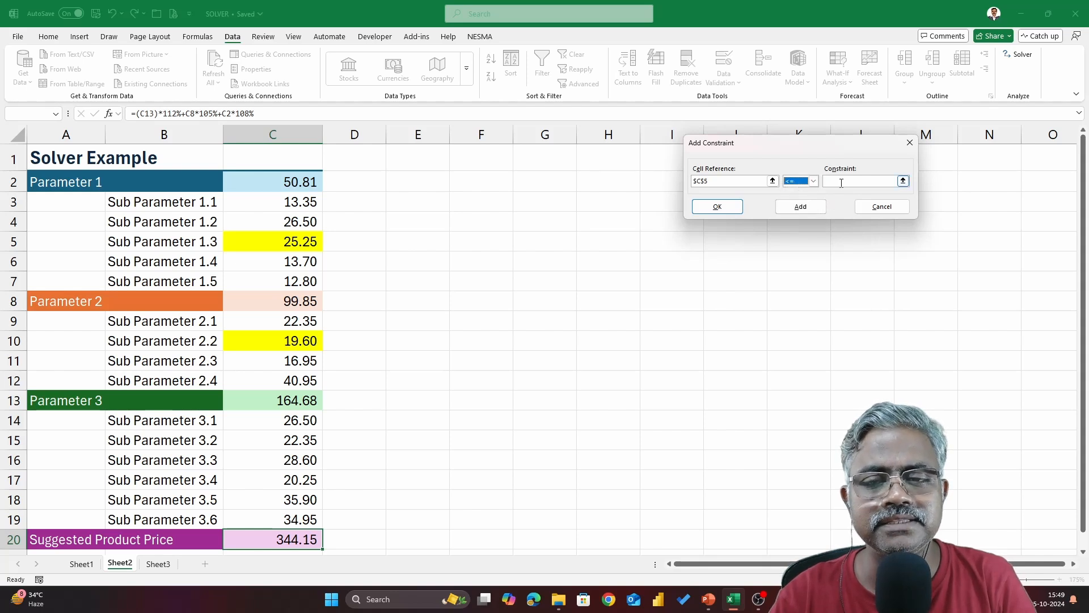
pyautogui.click(843, 182)
pyautogui.write('2')
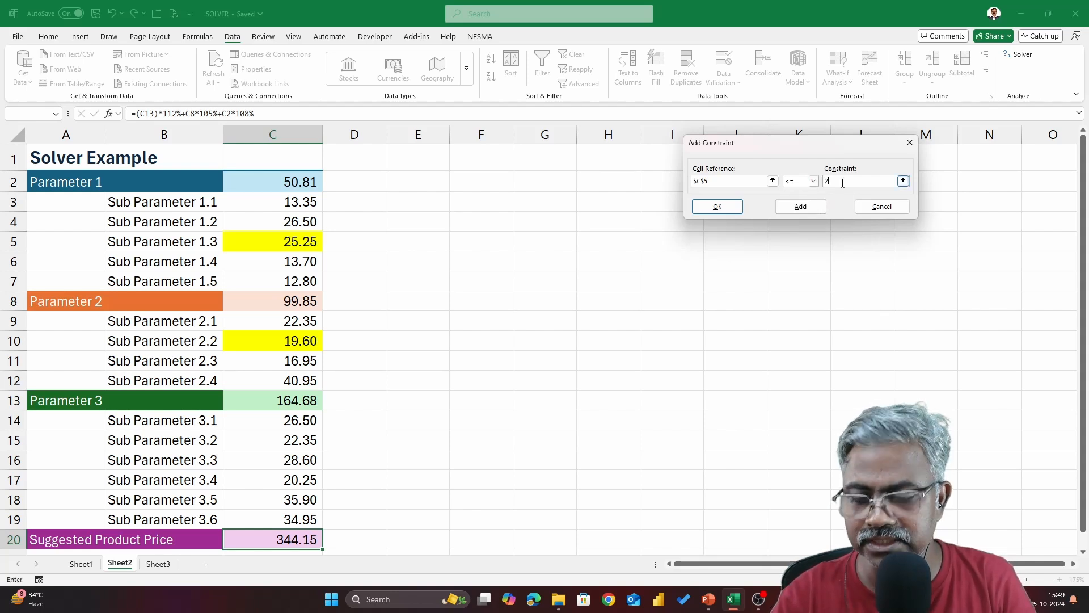
pyautogui.write('8.5')
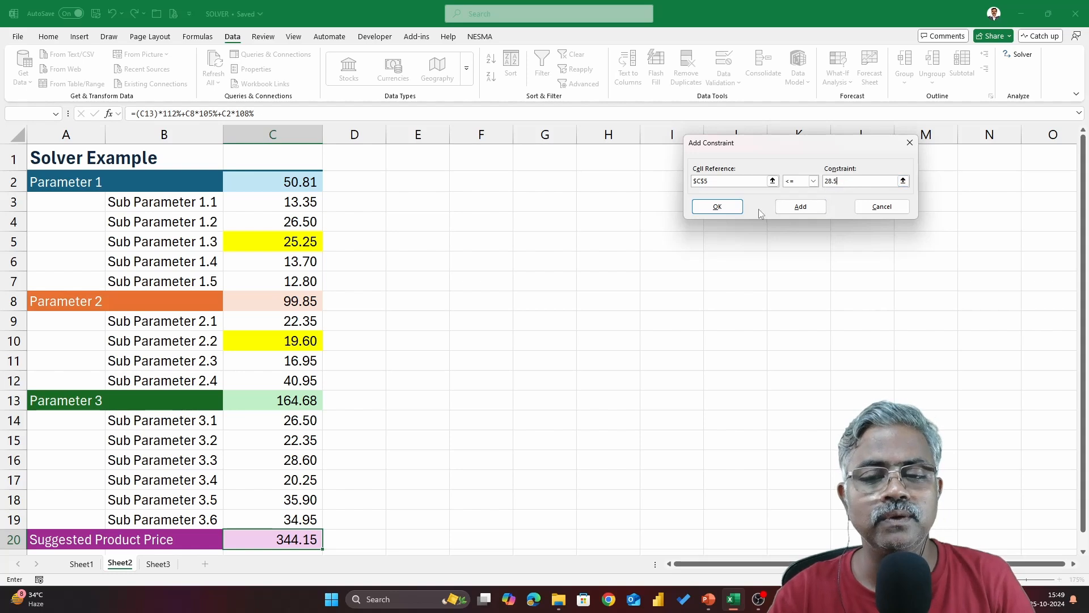
pyautogui.click(723, 211)
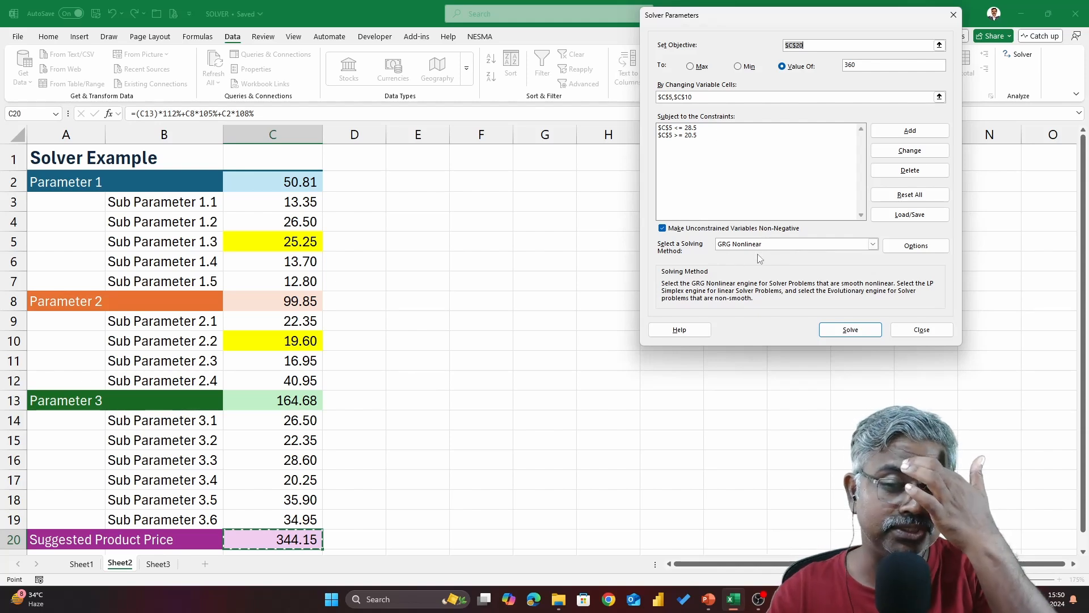
# Run Solver with the GRG Nonlinear solving method, then discard the solution.
pyautogui.click(792, 245)
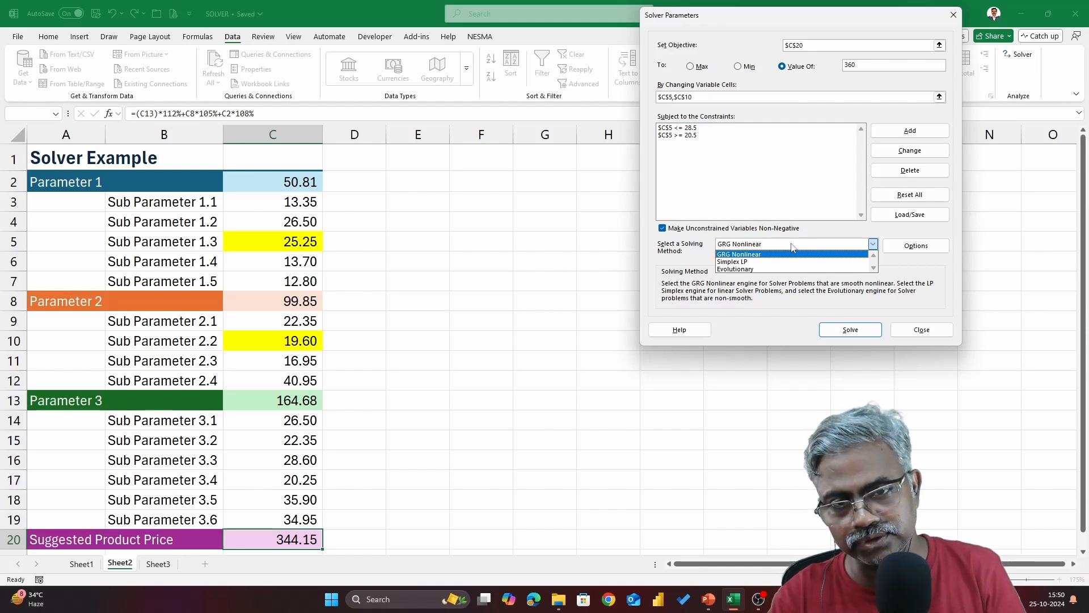
pyautogui.click(793, 246)
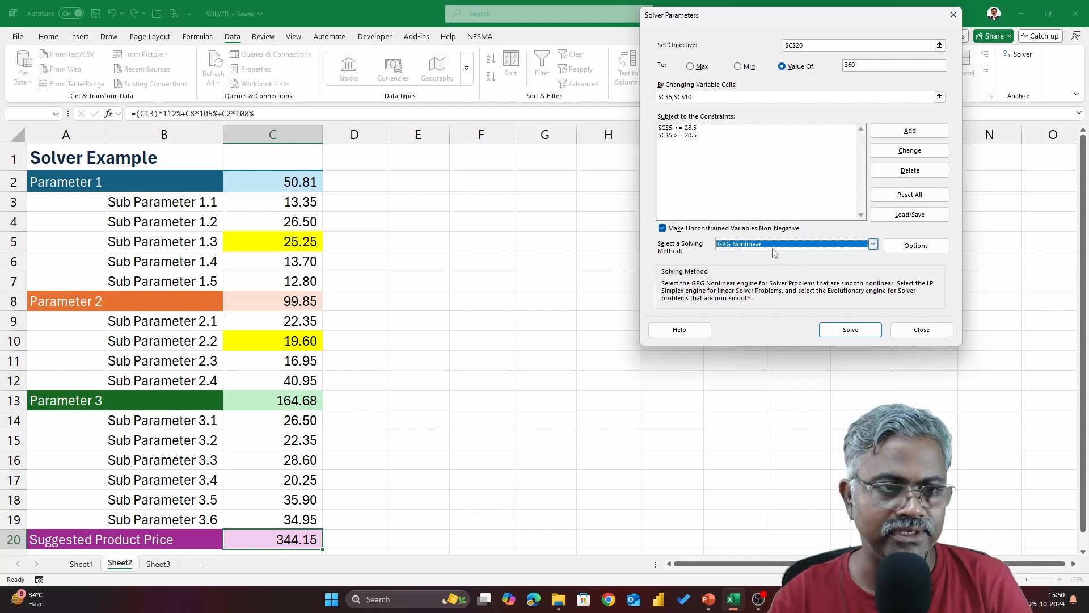
pyautogui.click(773, 245)
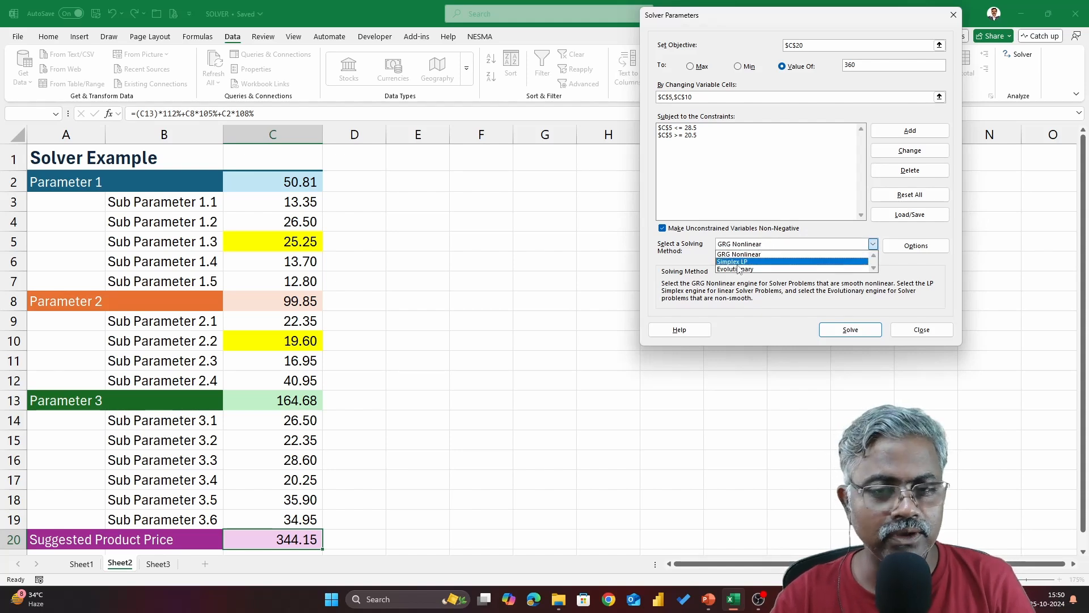
pyautogui.click(747, 253)
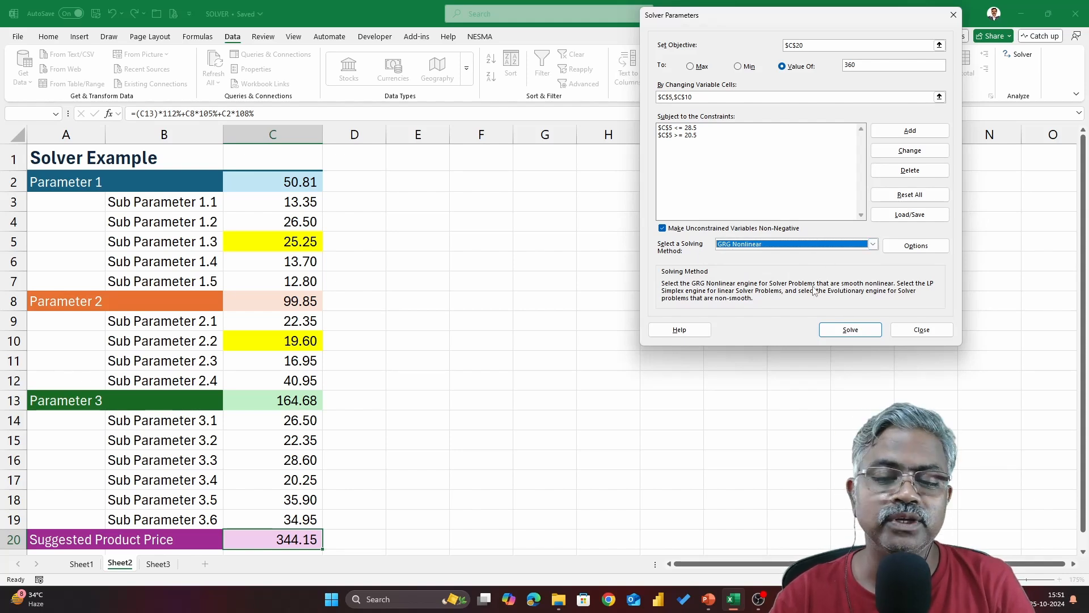
pyautogui.click(845, 335)
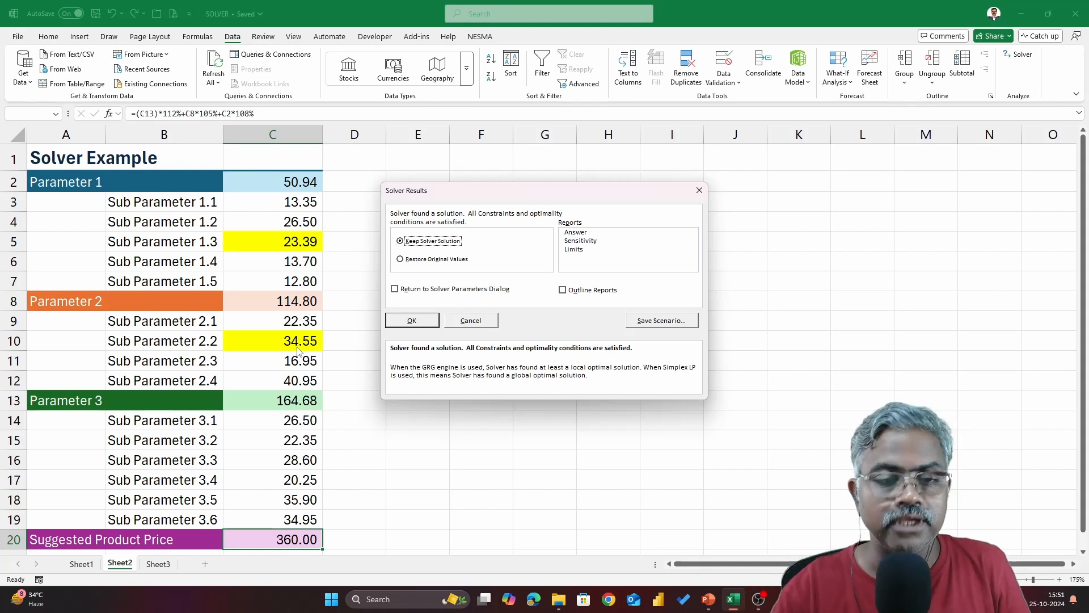
pyautogui.click(471, 321)
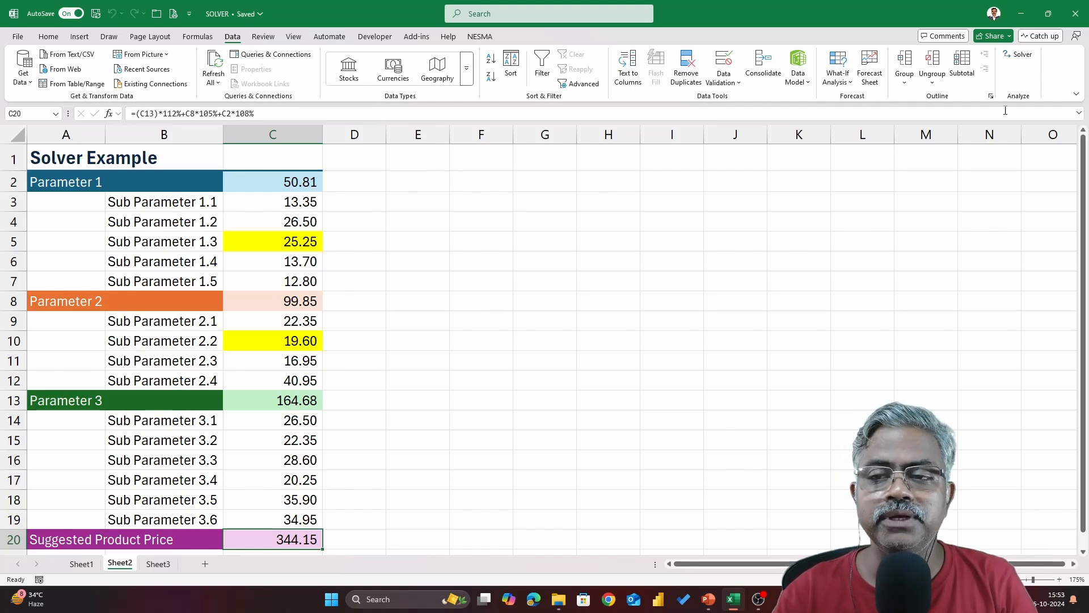
# Reopen Solver, add a constraint limiting C10 to less than or equal to 28.75, and solve.
pyautogui.click(1018, 54)
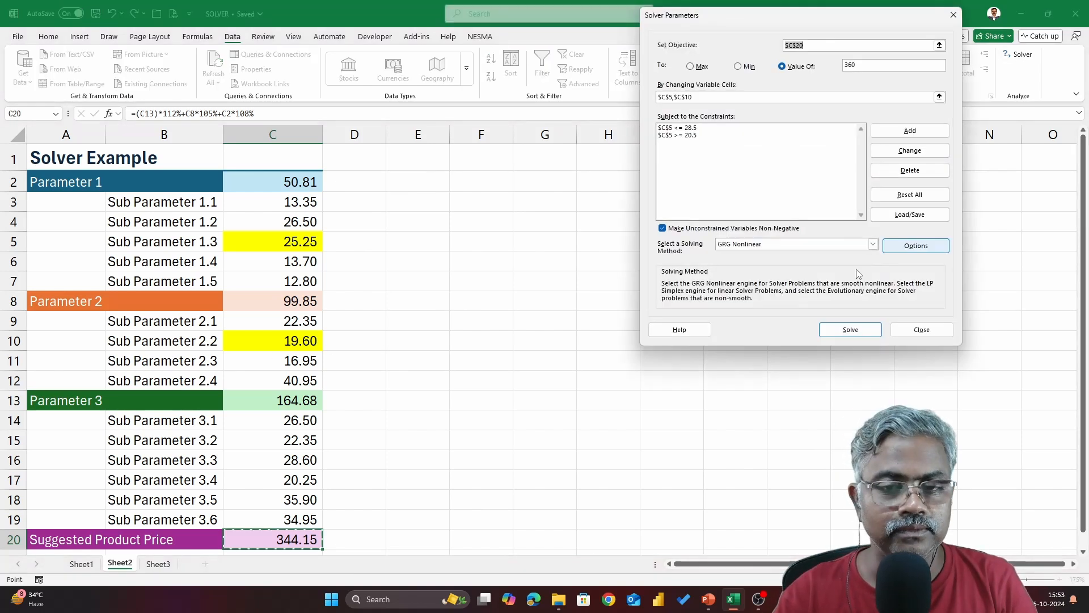
pyautogui.click(743, 152)
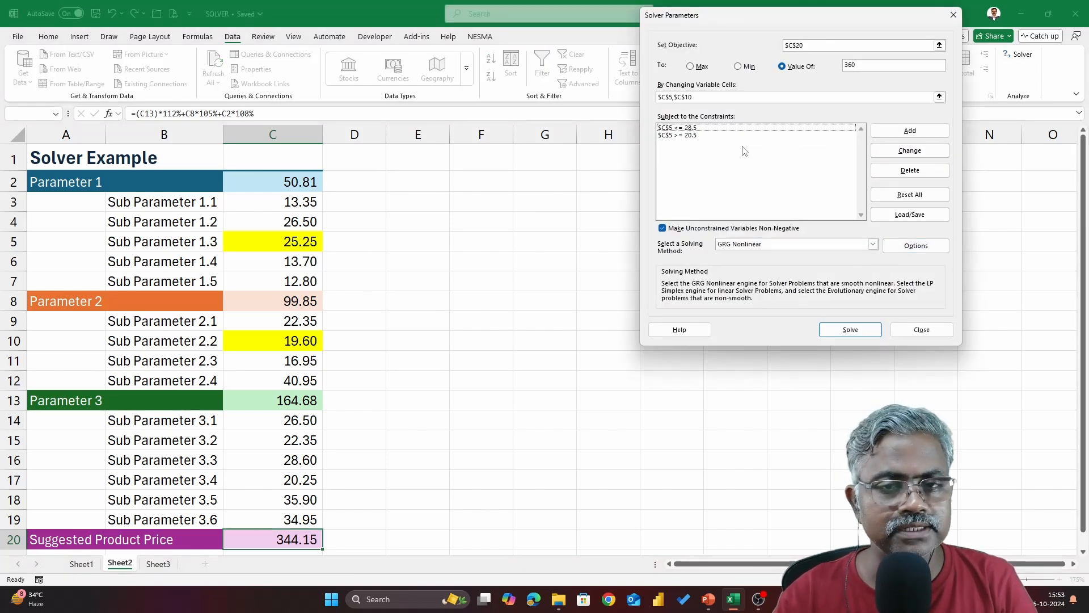
pyautogui.click(899, 133)
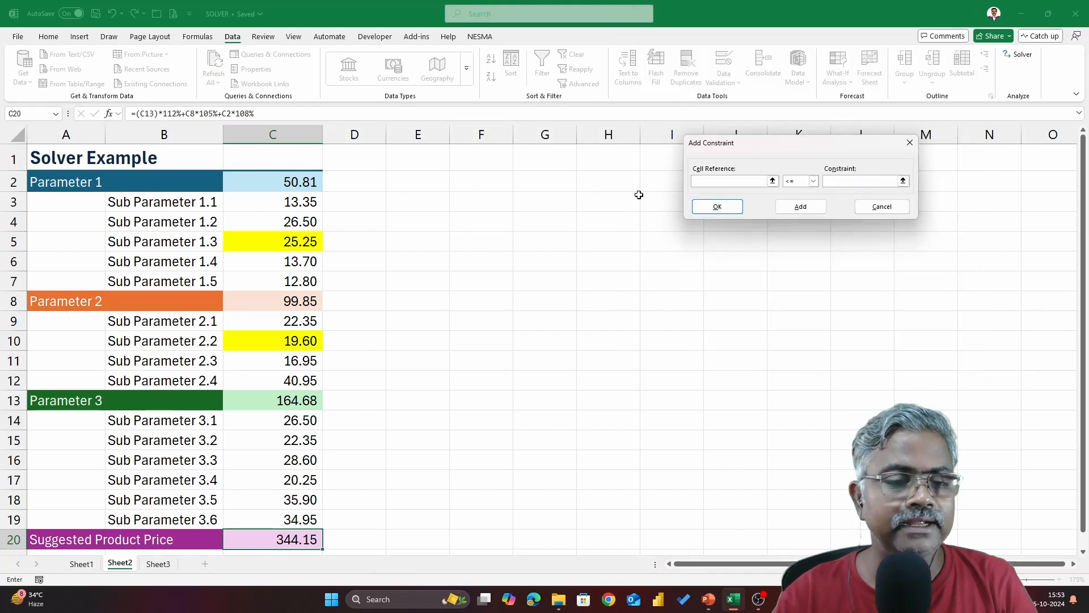
pyautogui.click(306, 342)
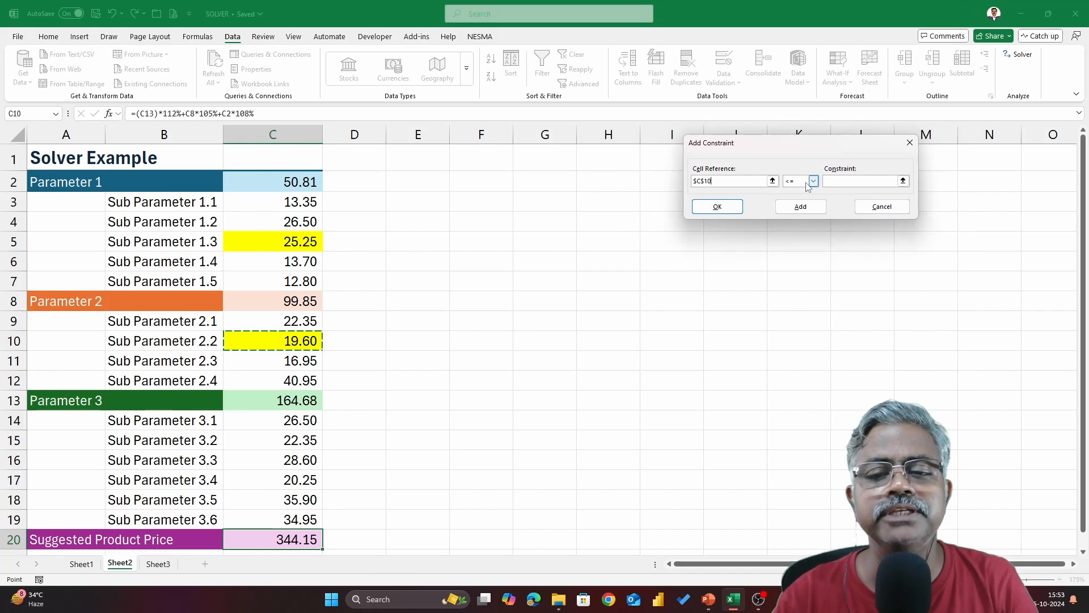
pyautogui.click(857, 181)
pyautogui.write('28.')
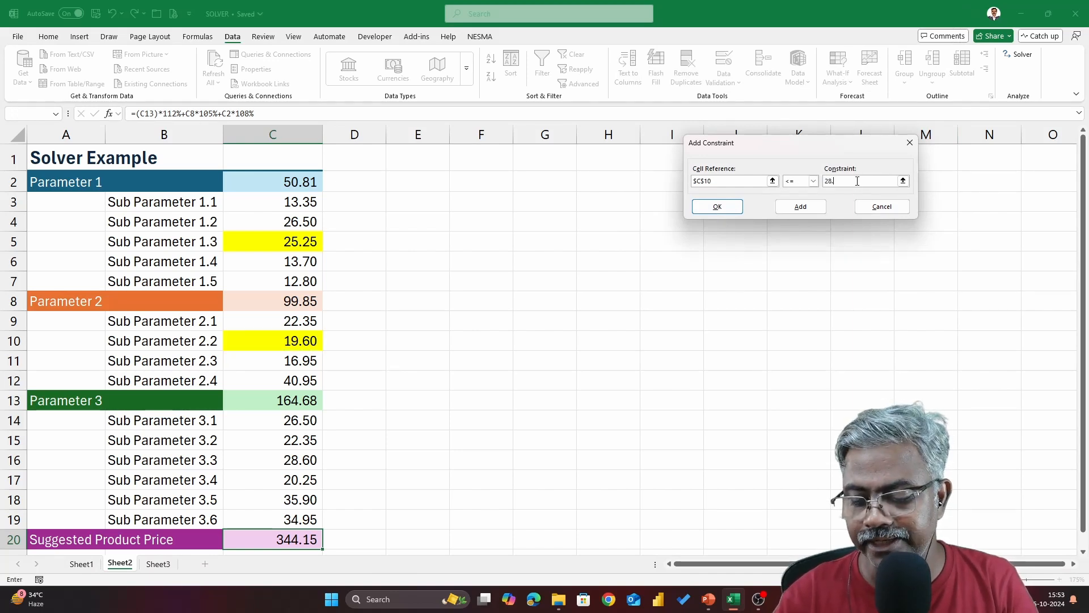
pyautogui.write('75')
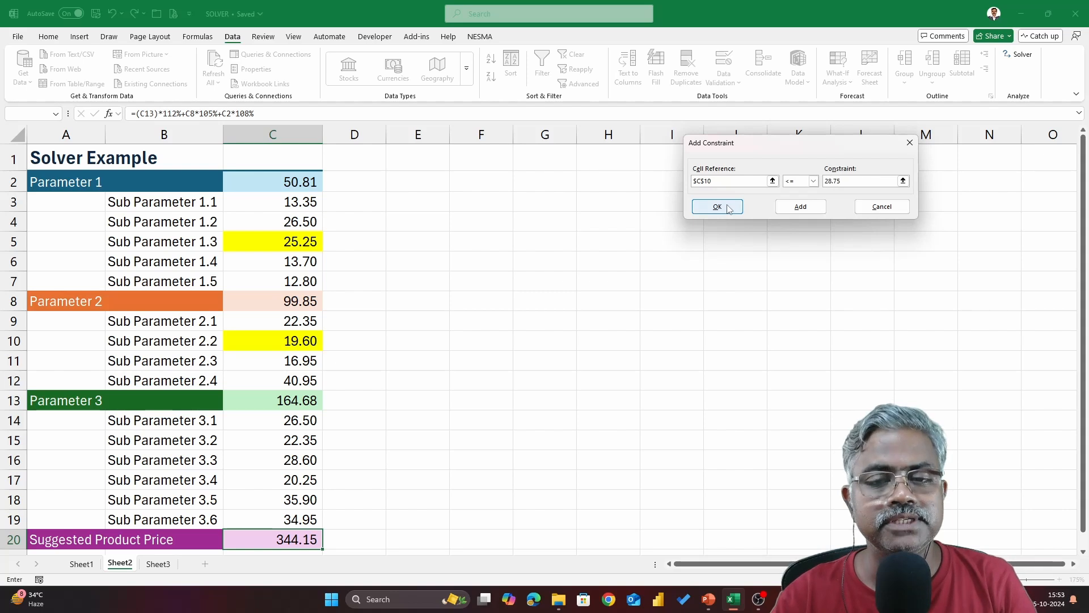
pyautogui.click(730, 209)
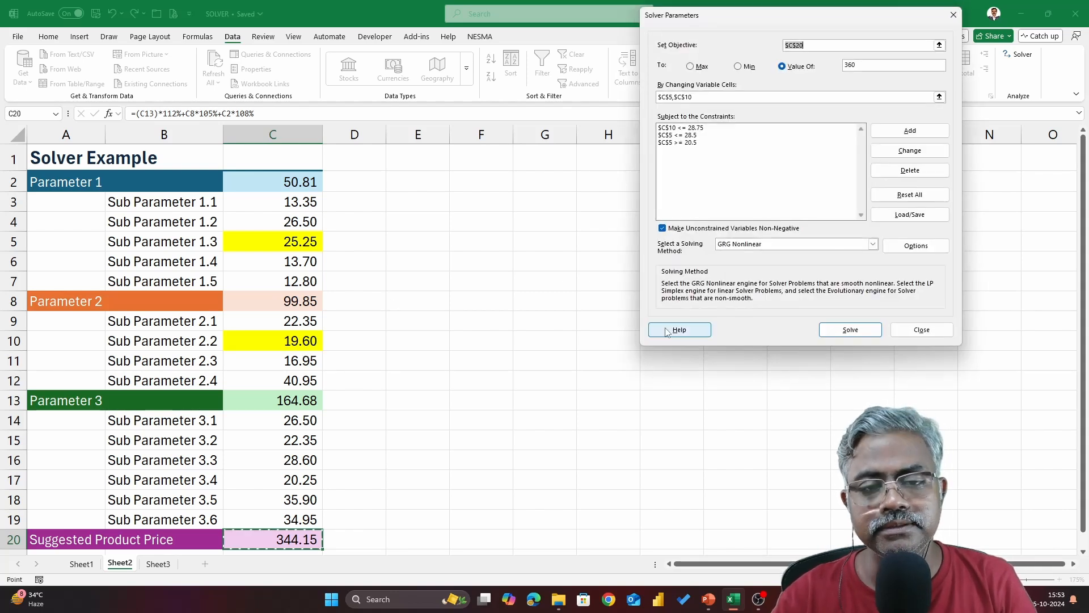
pyautogui.click(850, 331)
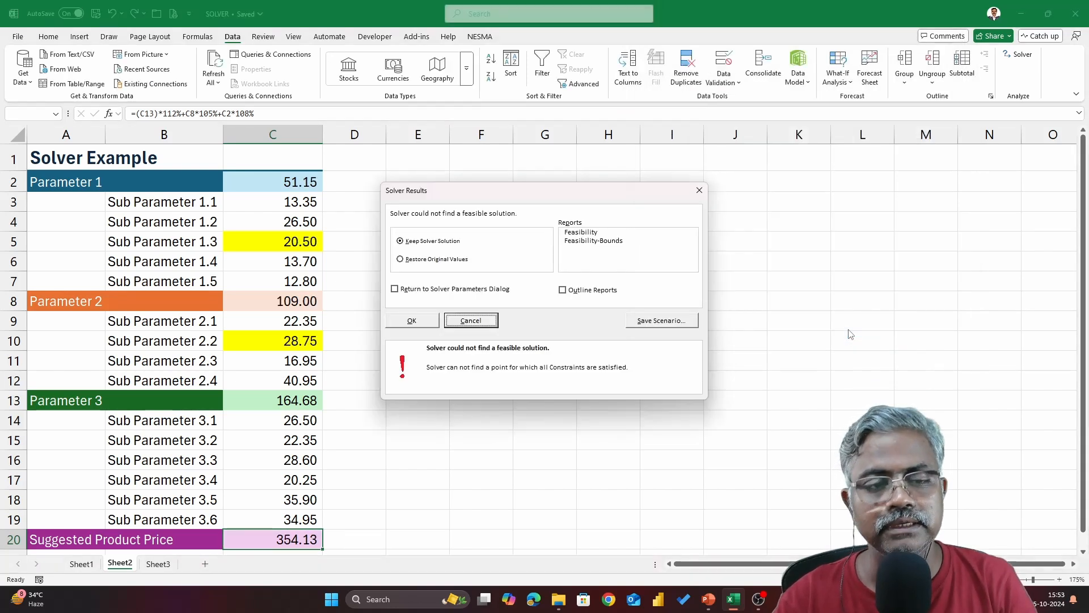